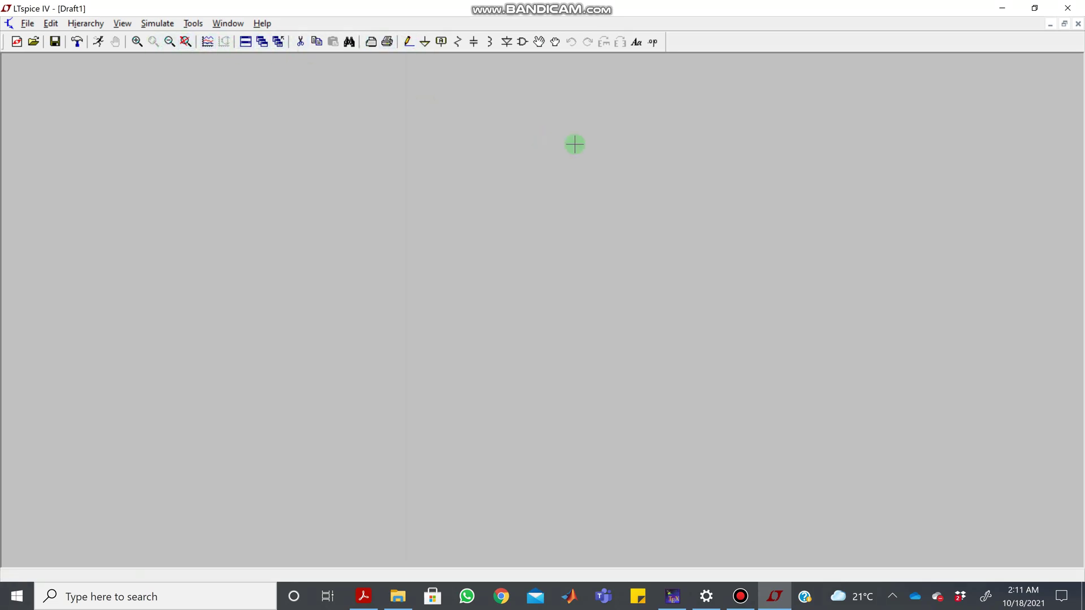
# Place a voltage source component on the blank schematic as the circuit's supply.
pyautogui.click(523, 43)
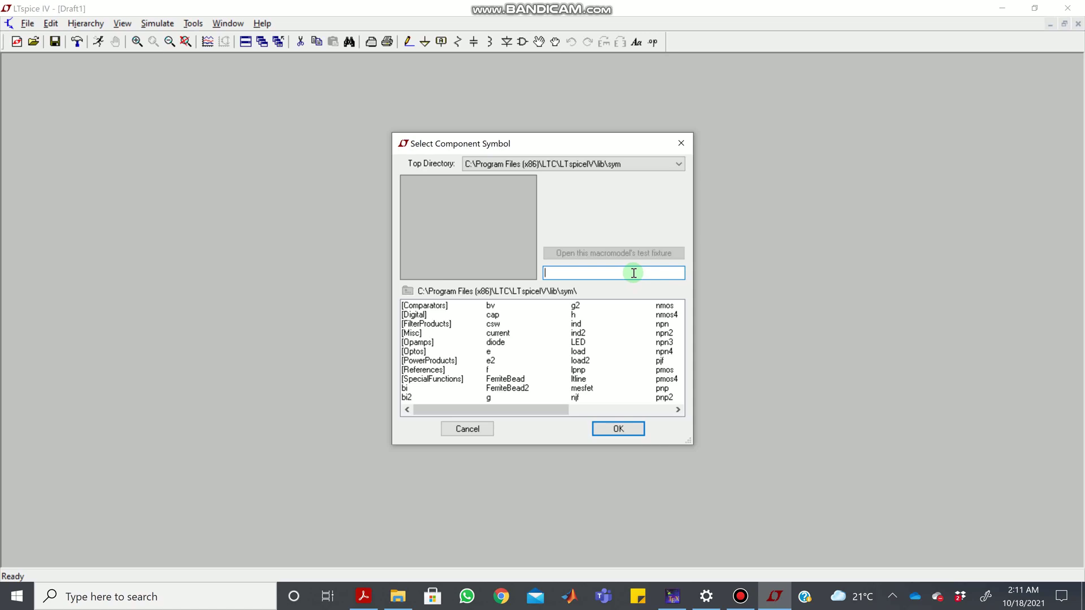
pyautogui.write('vo')
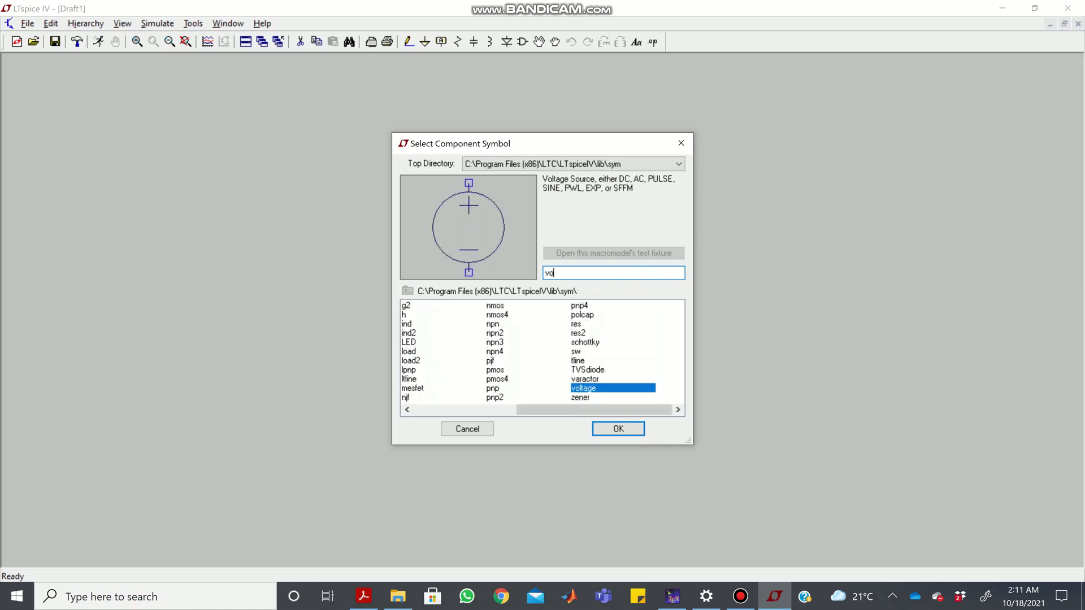
pyautogui.write('ltage')
pyautogui.click(613, 427)
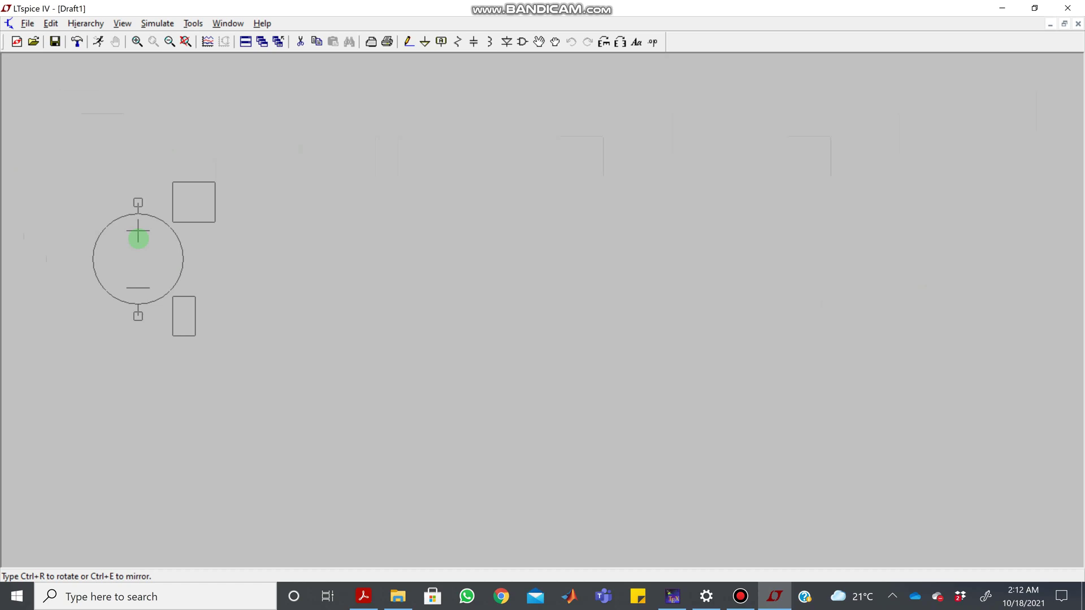
pyautogui.click(137, 238)
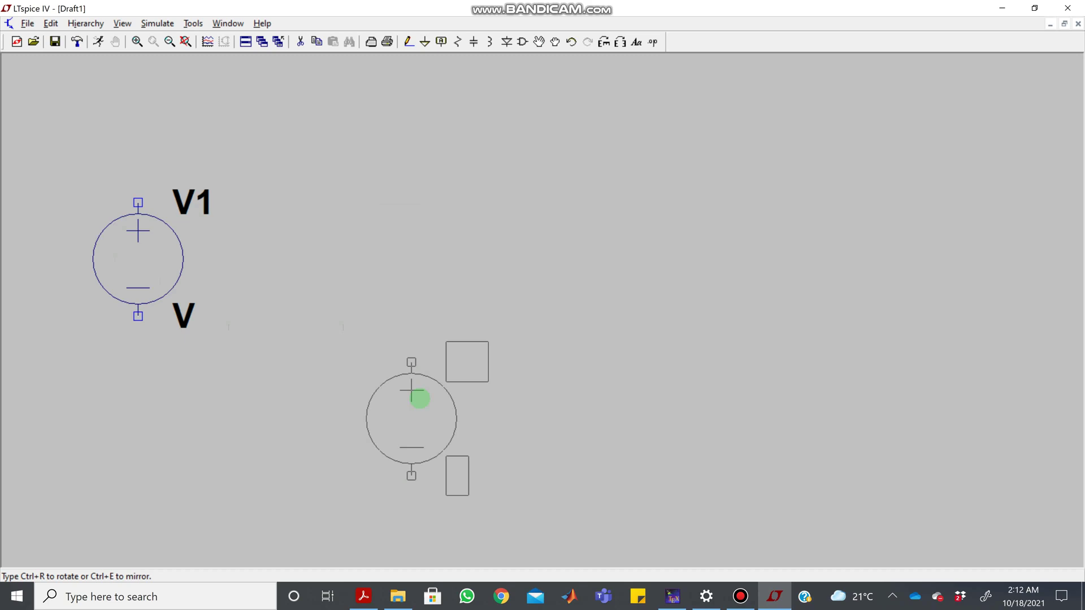
# Place two extra voltage sources, one below and one well to the right of V1, and delete the lower one, V2.
pyautogui.click(419, 398)
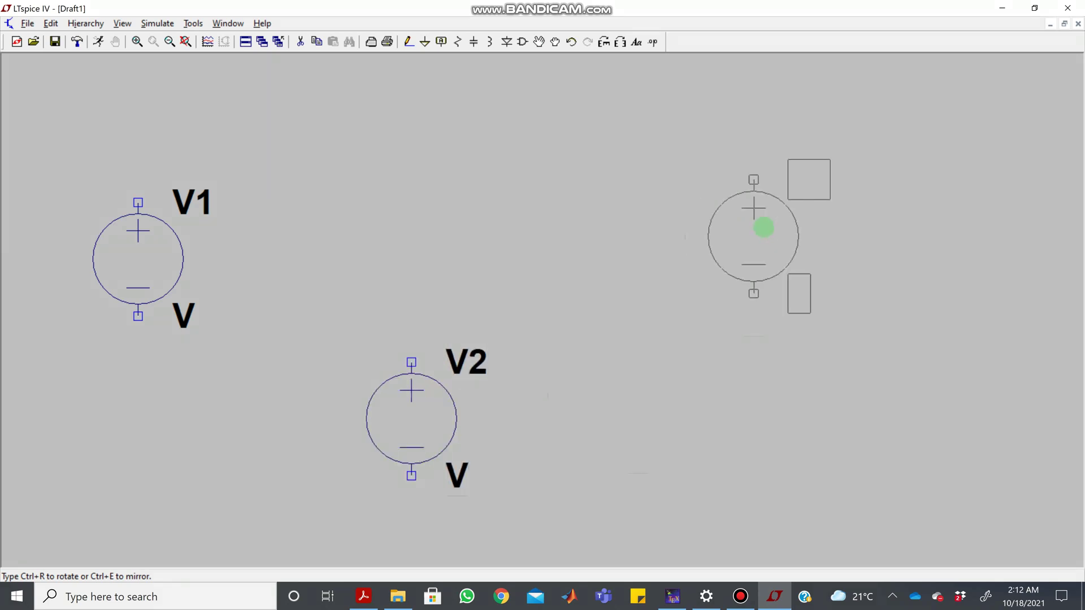
pyautogui.click(764, 227)
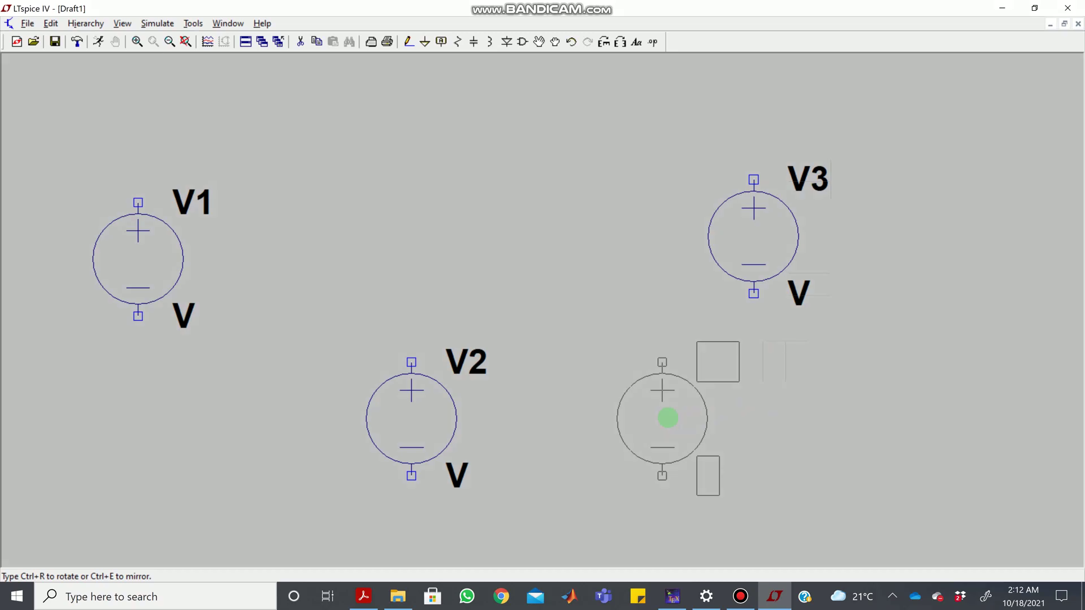
pyautogui.rightClick(667, 418)
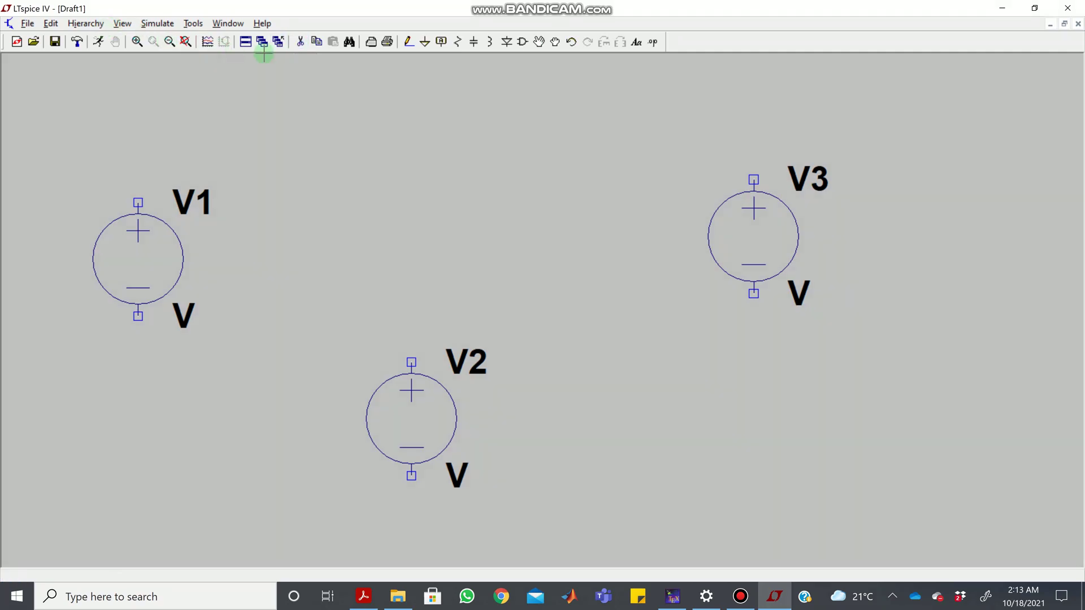
pyautogui.click(302, 43)
pyautogui.click(421, 413)
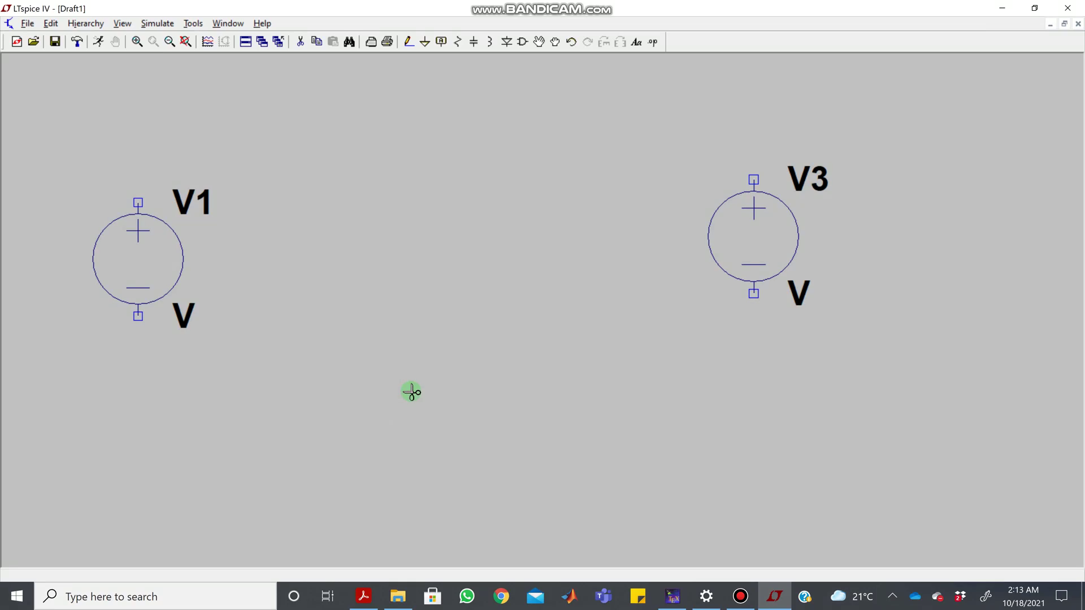
# Pick up voltage source V3 with the Drag tool, set it back in its place, and delete it.
pyautogui.click(555, 43)
pyautogui.click(741, 239)
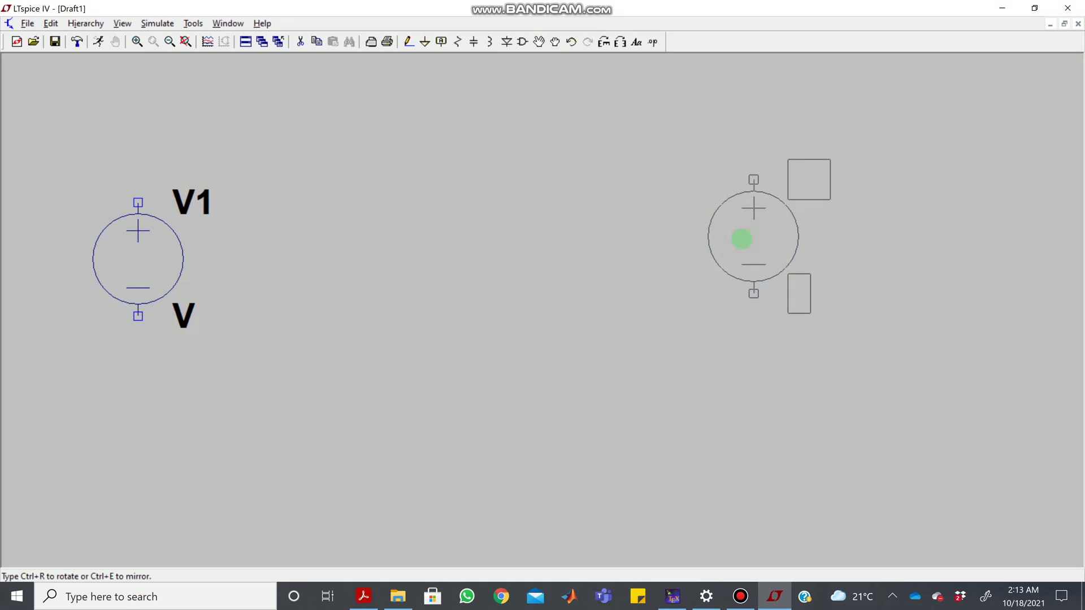
pyautogui.click(742, 239)
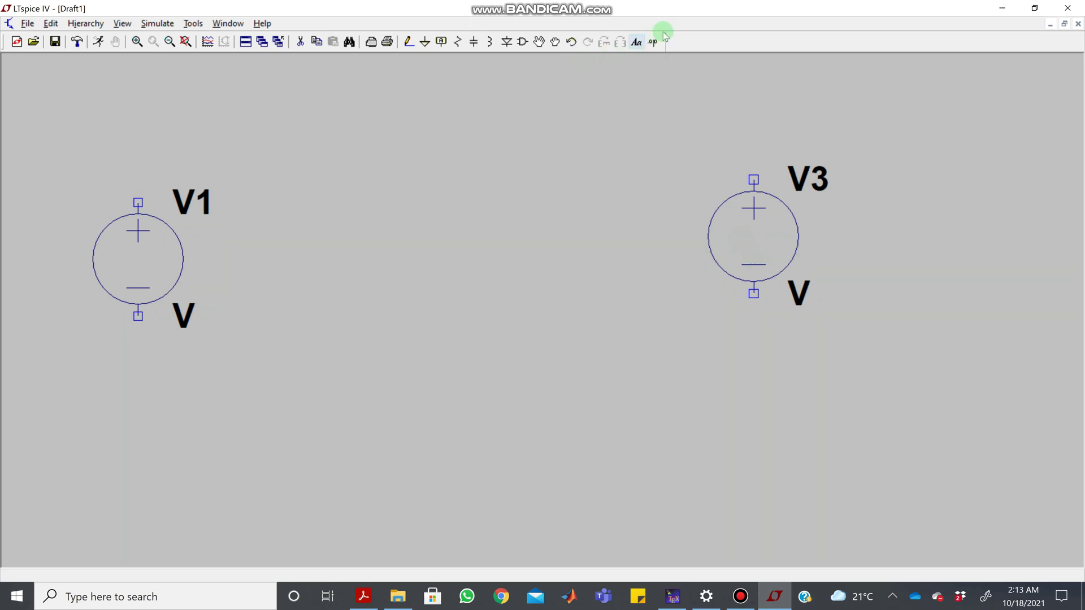
pyautogui.click(554, 42)
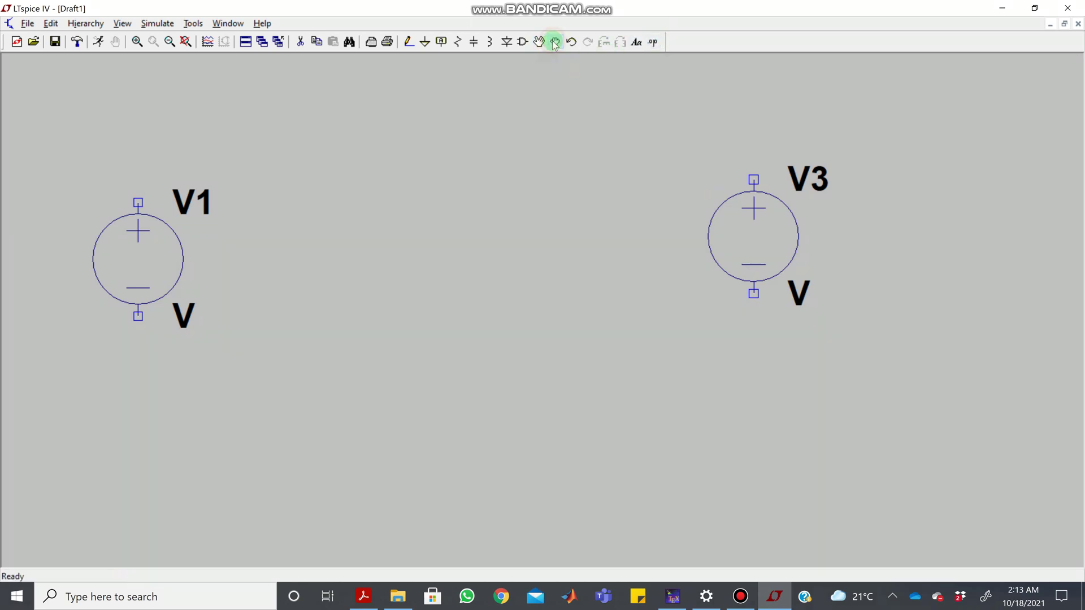
pyautogui.click(736, 225)
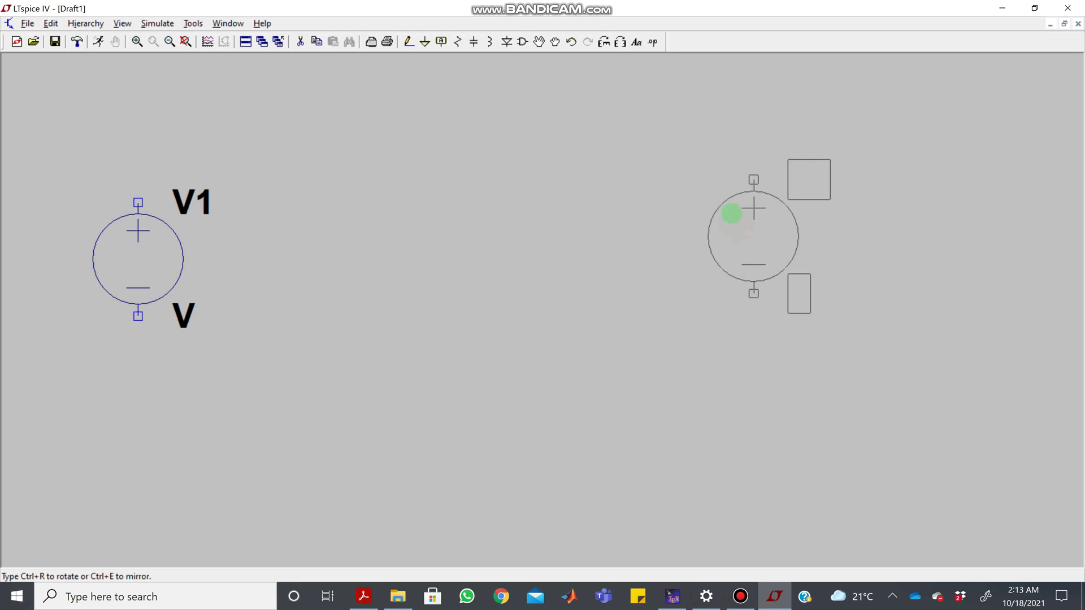
pyautogui.click(733, 219)
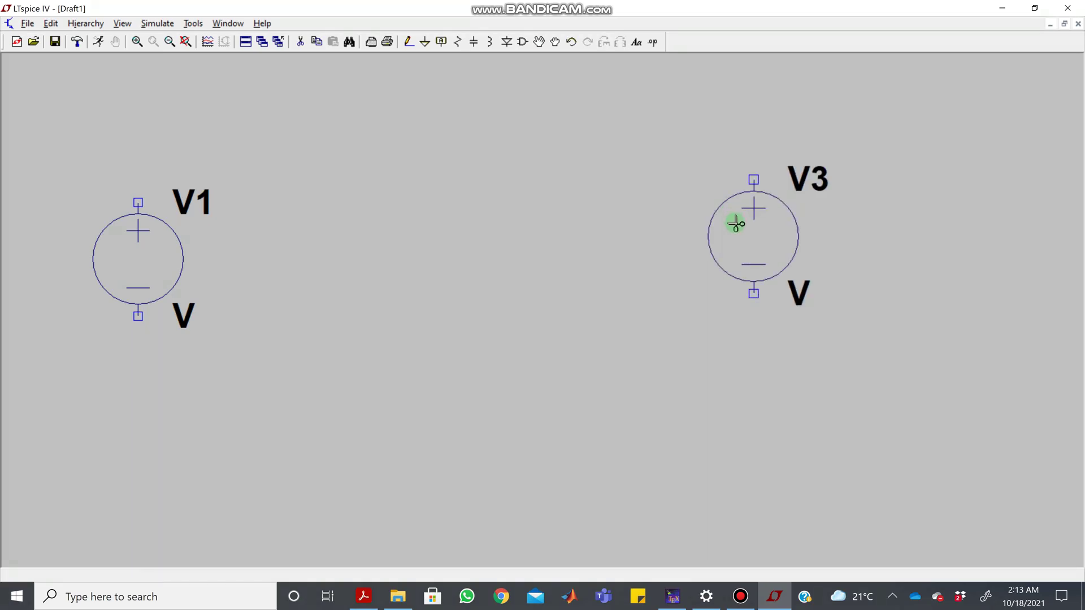
pyautogui.click(301, 44)
pyautogui.click(747, 231)
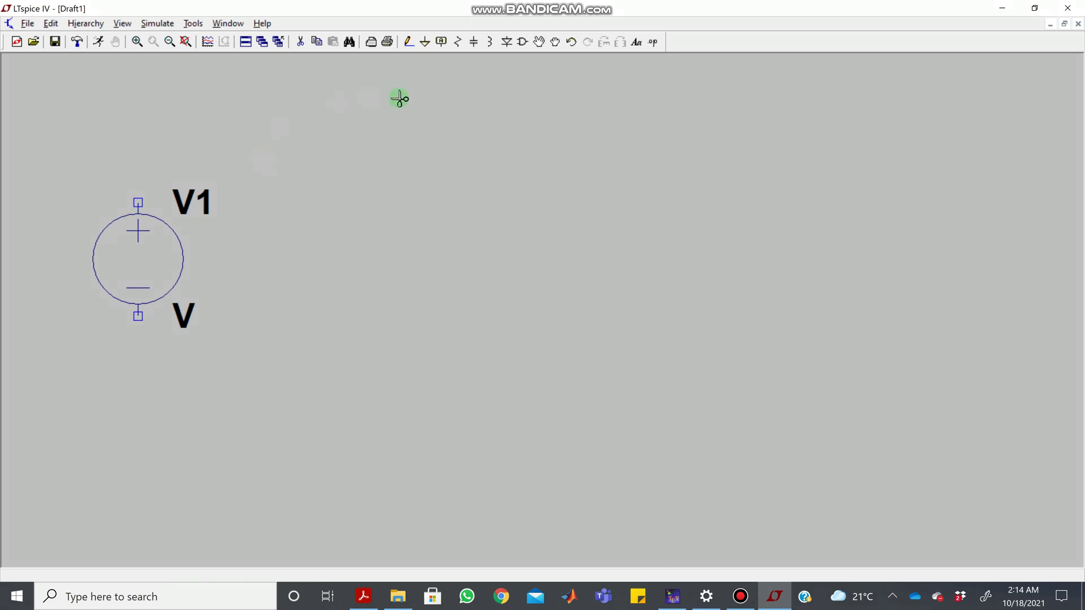
# Place two vertical resistors, one level with V1 to its right and one higher up between them.
pyautogui.click(459, 43)
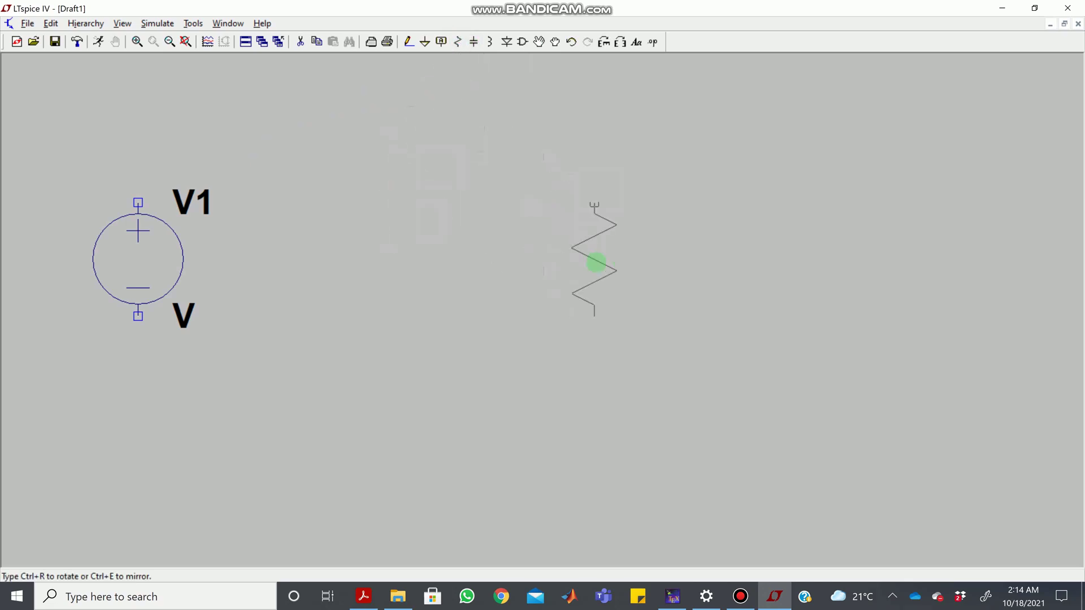
pyautogui.click(598, 248)
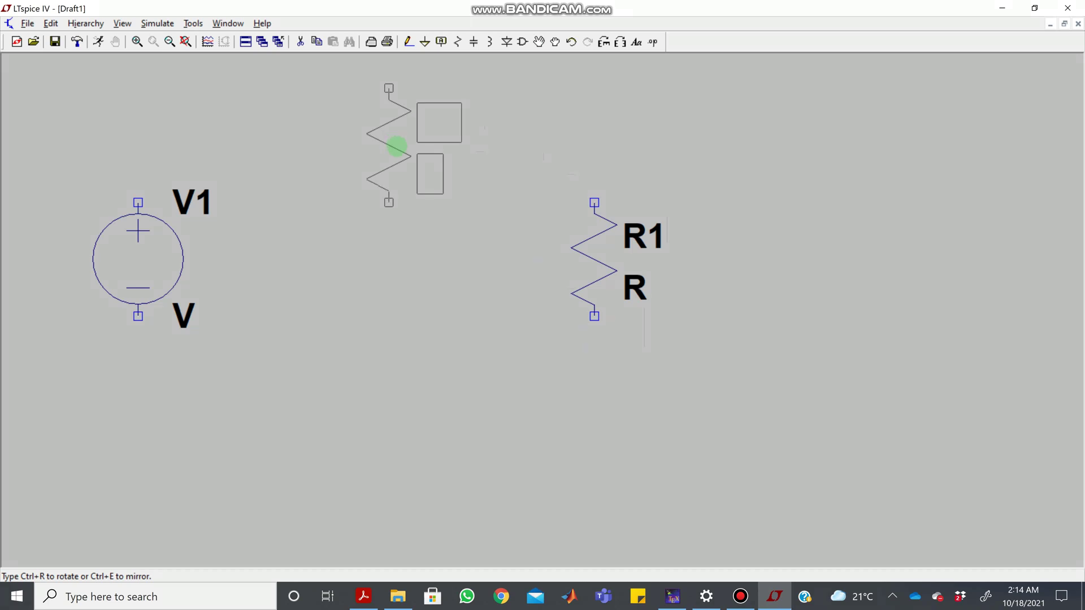
pyautogui.click(399, 143)
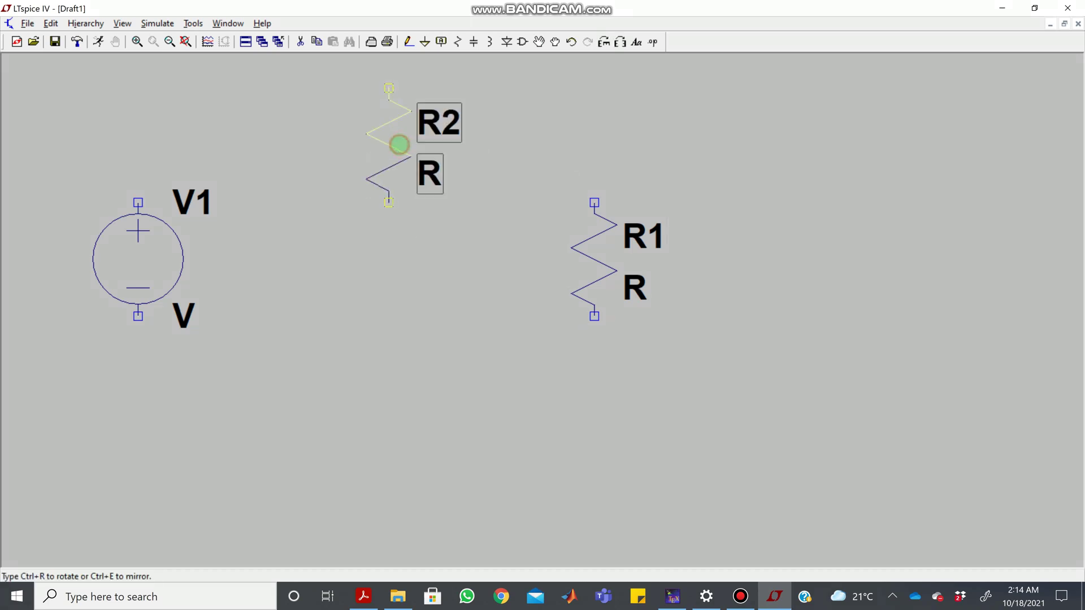
pyautogui.press('Escape')
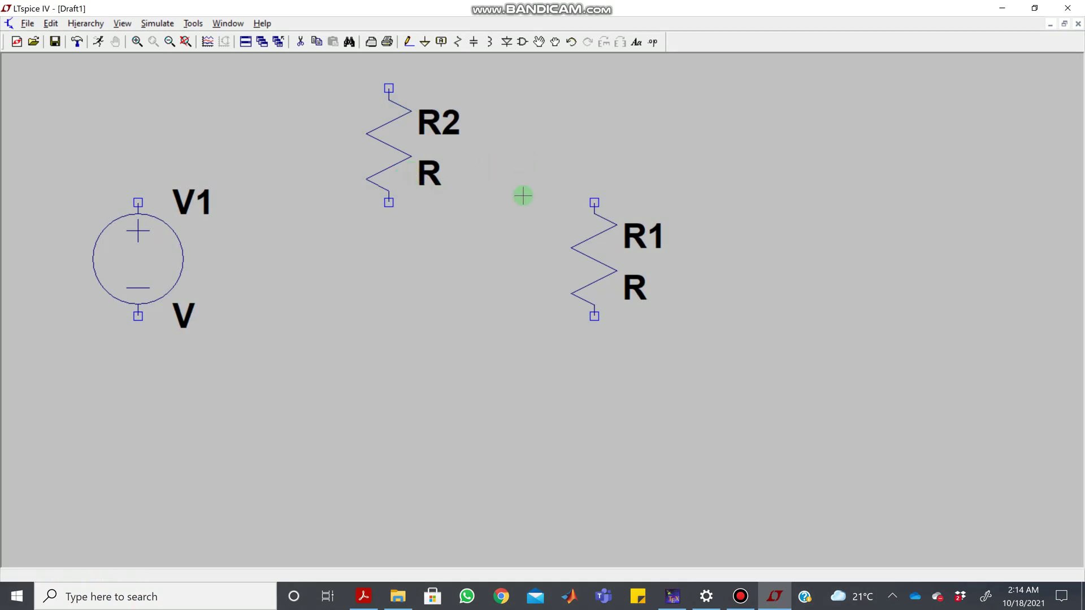
# Drag resistor R2, rotate it to a horizontal orientation, and set it down above and between V1 and R1.
pyautogui.click(556, 42)
pyautogui.click(555, 43)
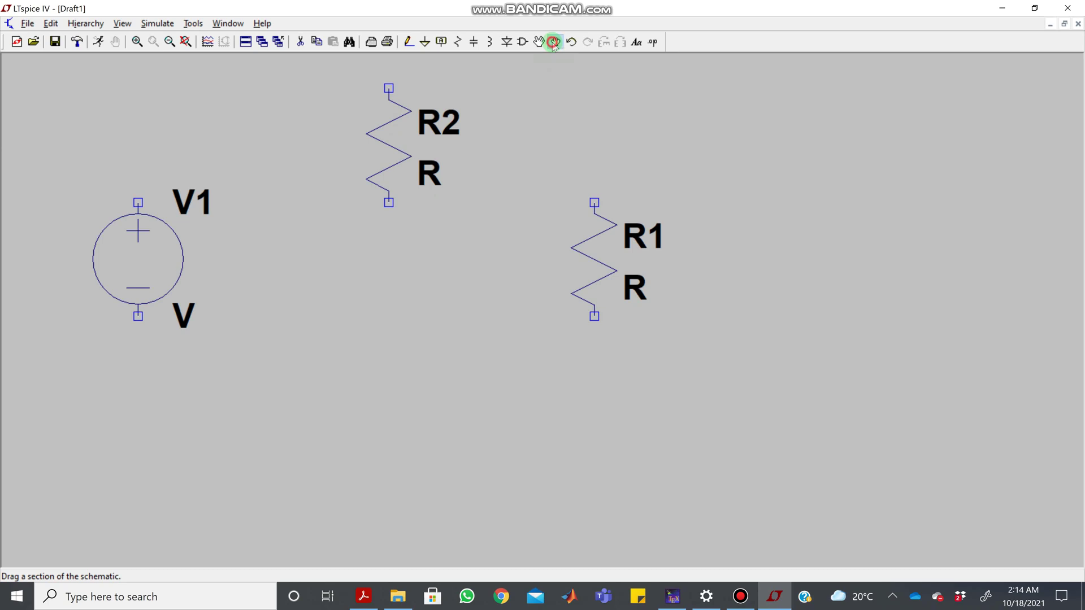
pyautogui.click(383, 136)
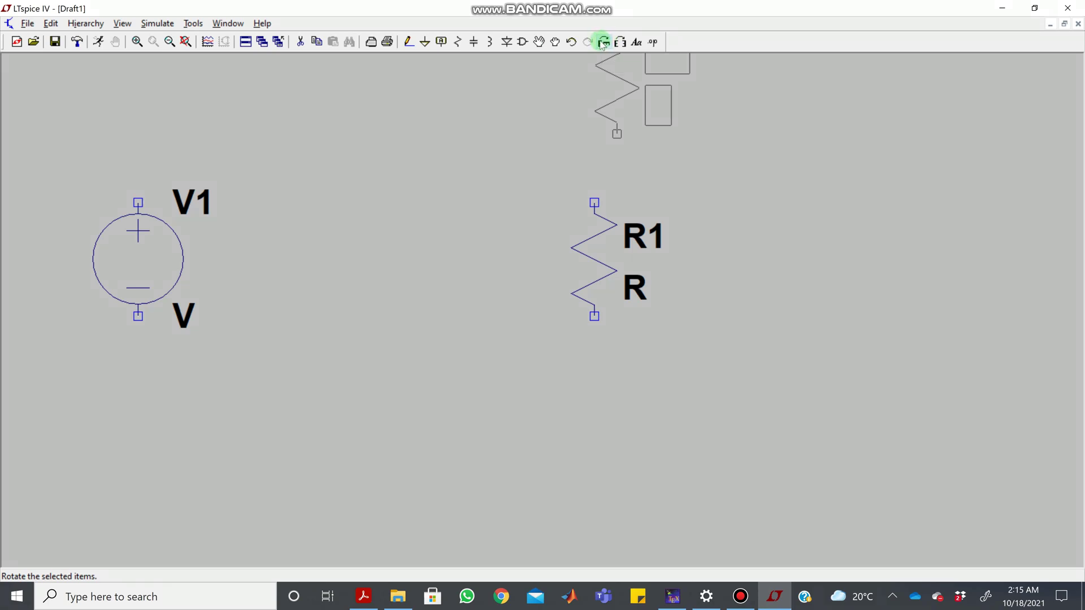
pyautogui.click(603, 43)
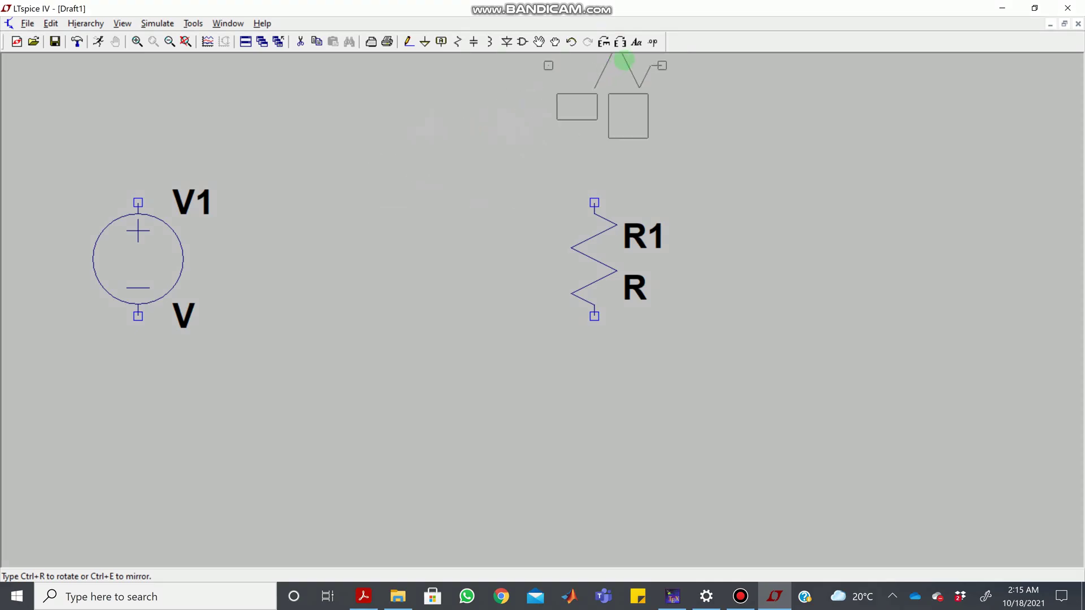
pyautogui.click(605, 43)
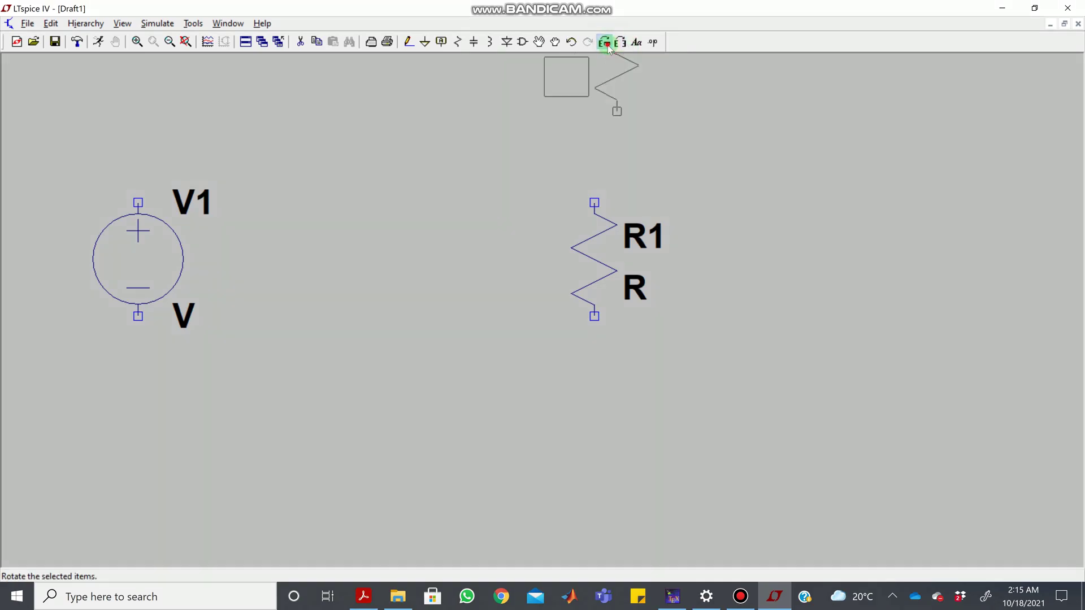
pyautogui.click(607, 45)
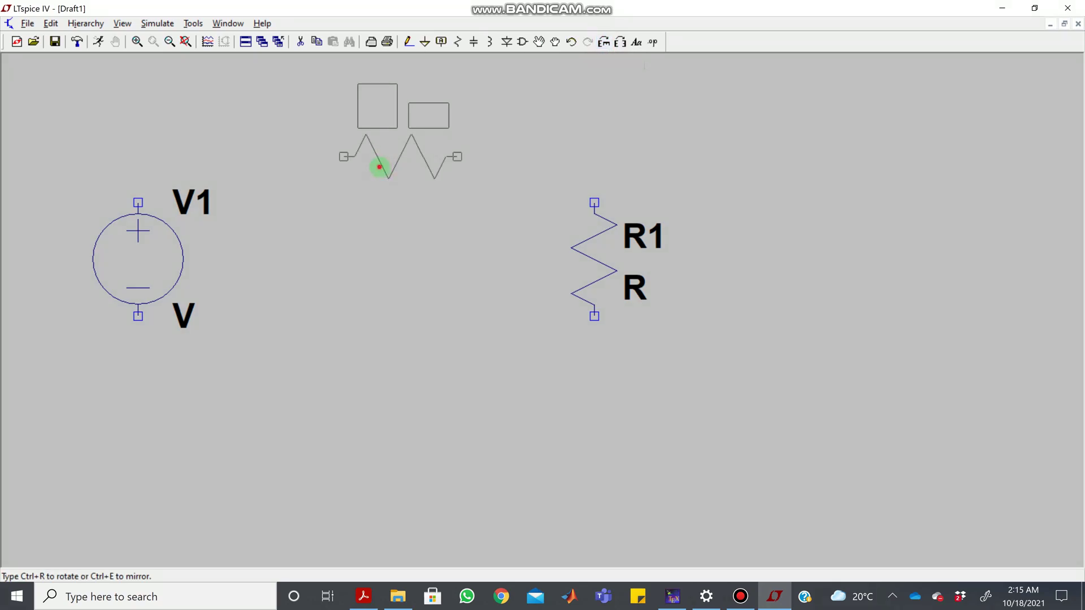
pyautogui.click(382, 167)
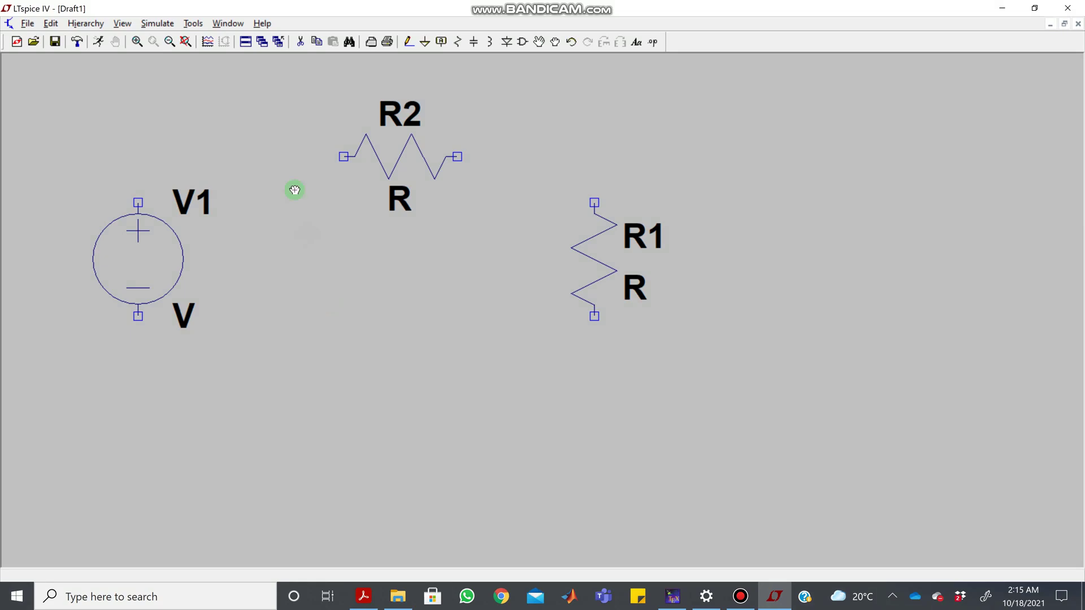
# Place a ground symbol directly below resistor R1, leaving a gap for a wire.
pyautogui.click(424, 42)
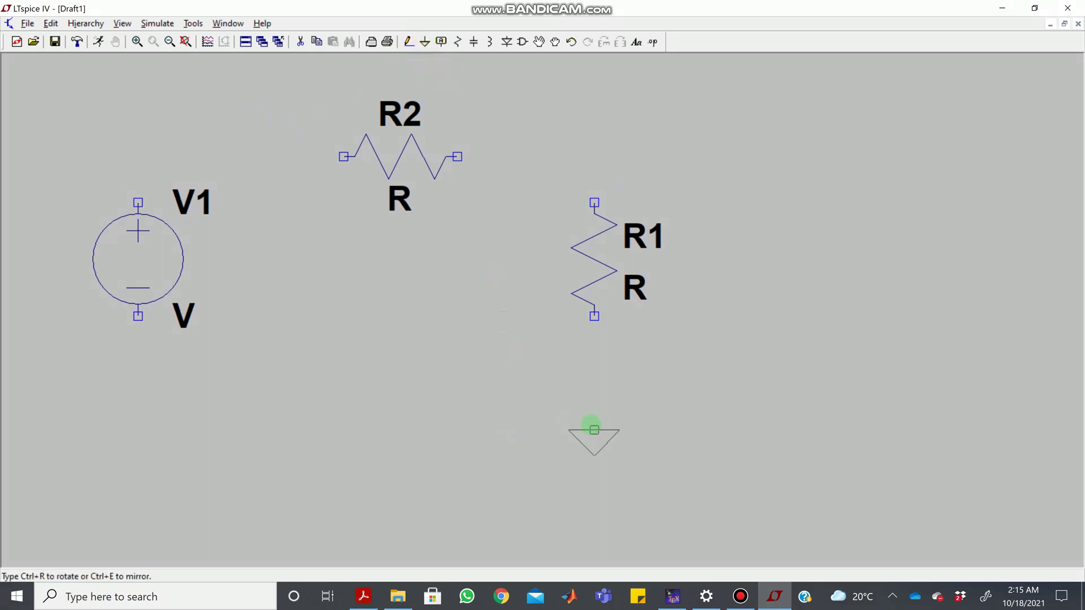
pyautogui.click(594, 431)
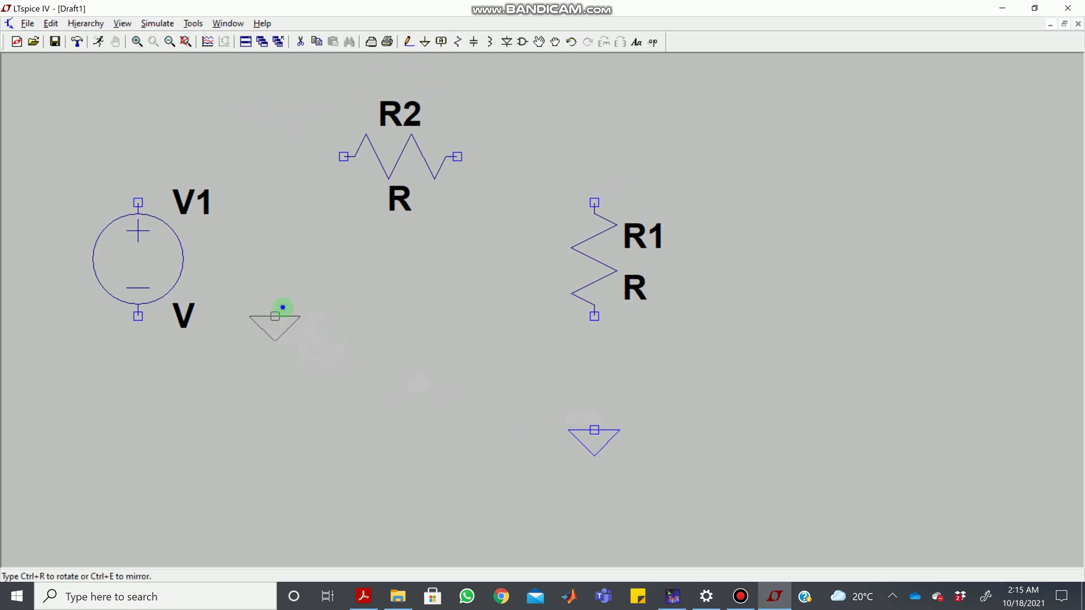
pyautogui.press('Escape')
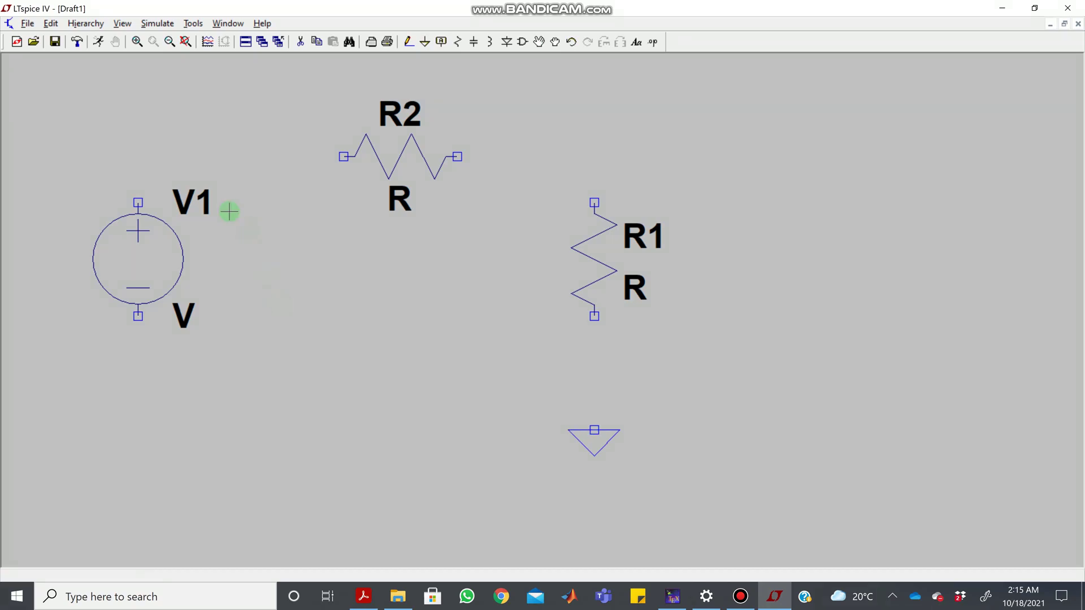
# Wire the positive terminal of V1 up and across to the near end of resistor R2.
pyautogui.click(405, 45)
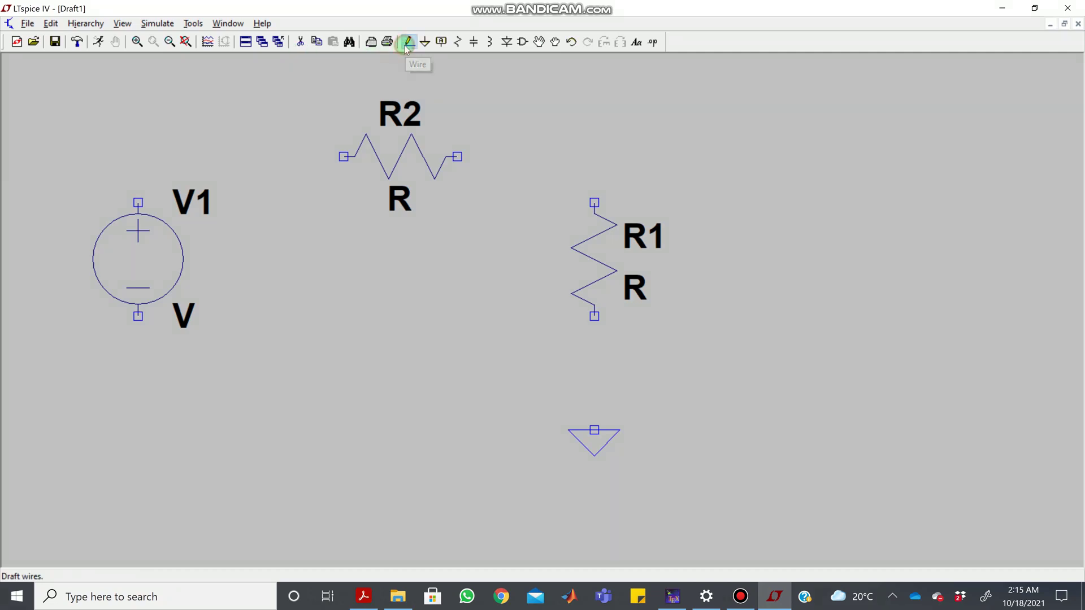
pyautogui.click(408, 42)
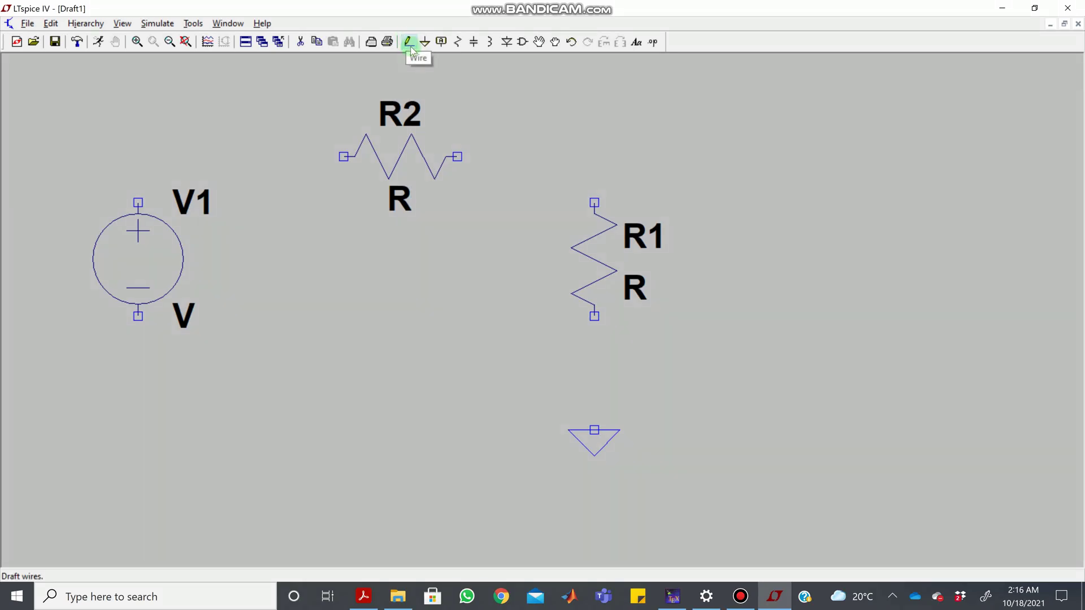
pyautogui.click(410, 46)
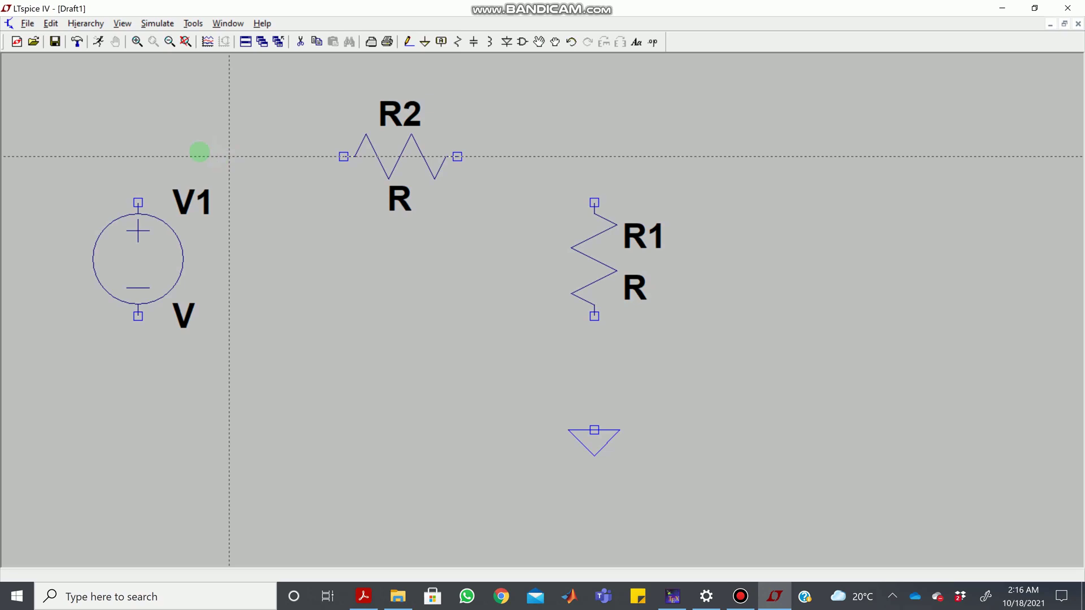
pyautogui.click(127, 201)
pyautogui.rightClick(134, 160)
pyautogui.click(134, 160)
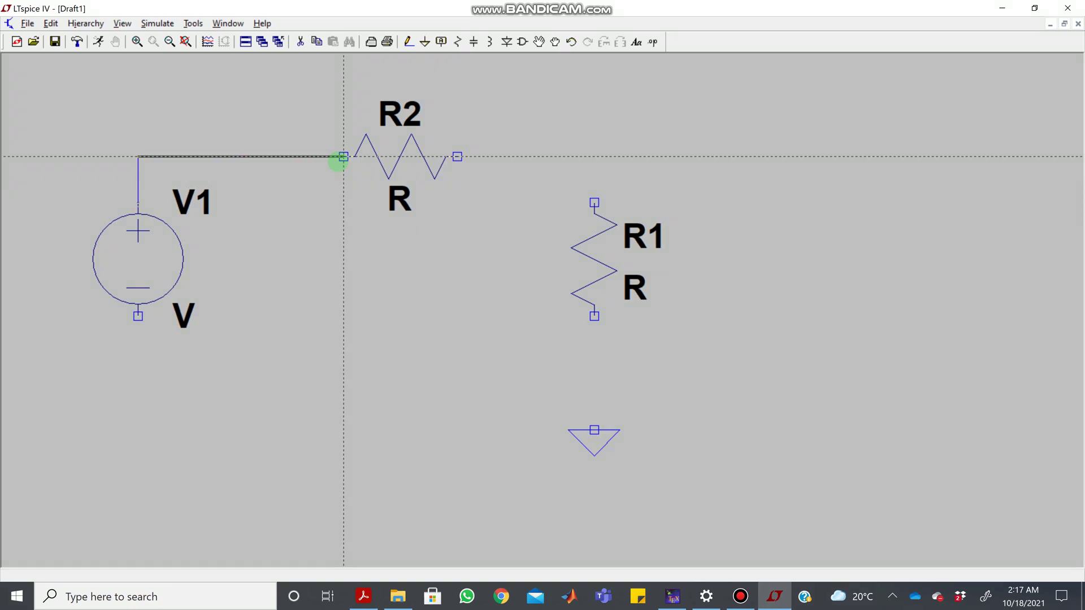
pyautogui.click(344, 157)
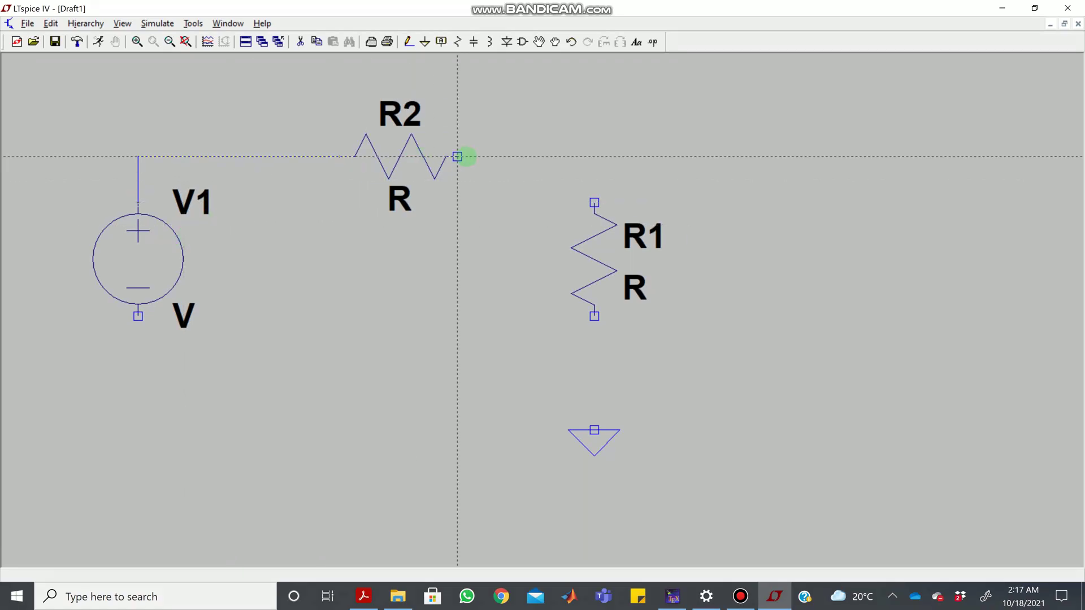
# Wire the free end of resistor R2 across and down to the upper terminal of R1.
pyautogui.click(465, 156)
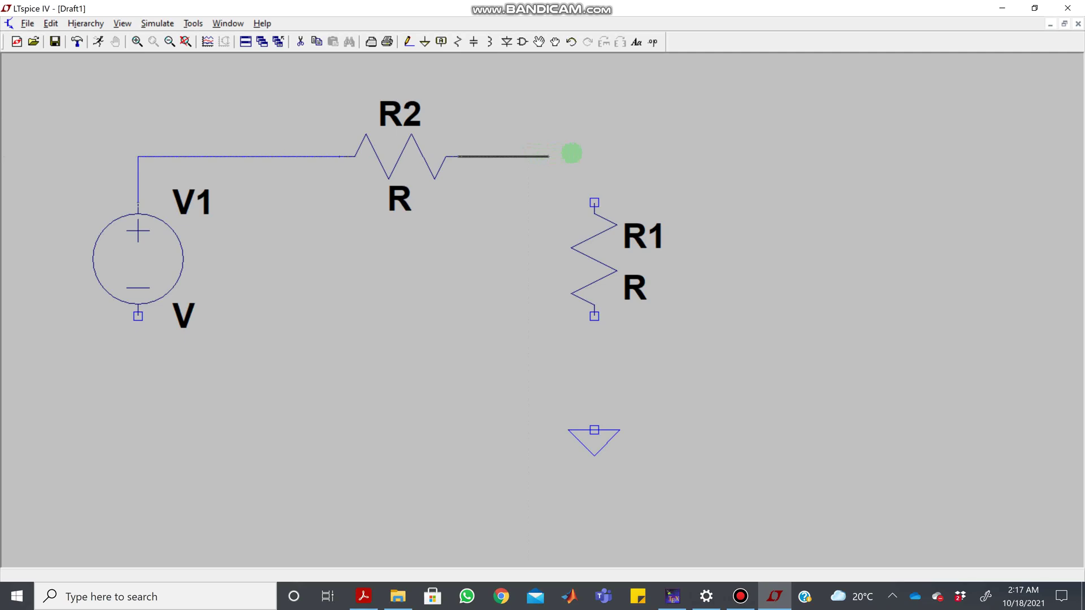
pyautogui.rightClick(599, 151)
pyautogui.click(600, 164)
pyautogui.click(603, 203)
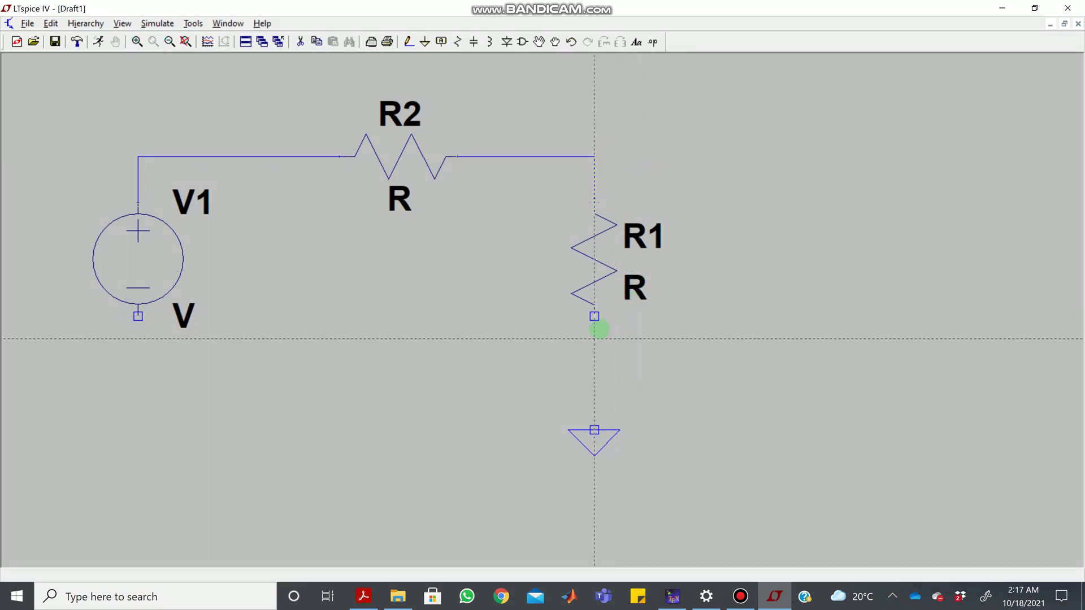
# Wire R1's lower terminal down to the ground symbol, and V1's negative terminal down and across to that ground wire.
pyautogui.click(594, 316)
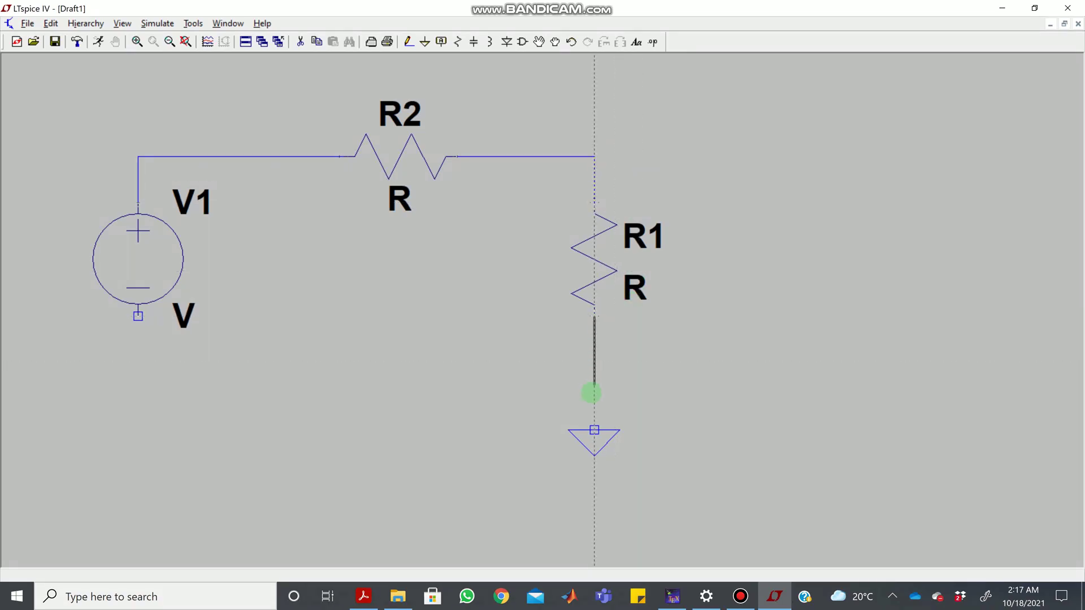
pyautogui.click(594, 429)
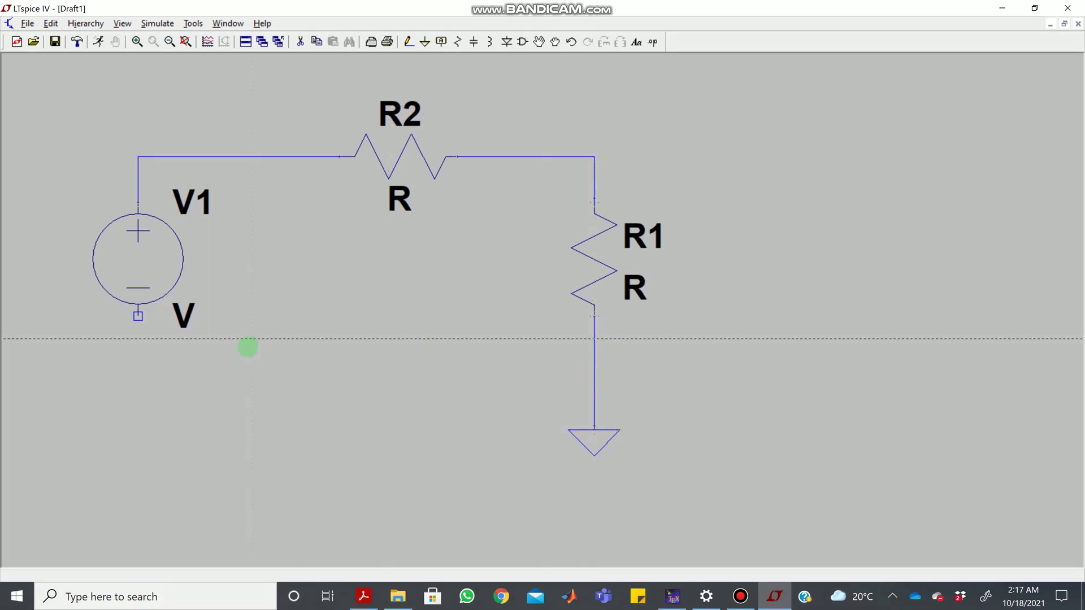
pyautogui.press('F3')
pyautogui.click(131, 318)
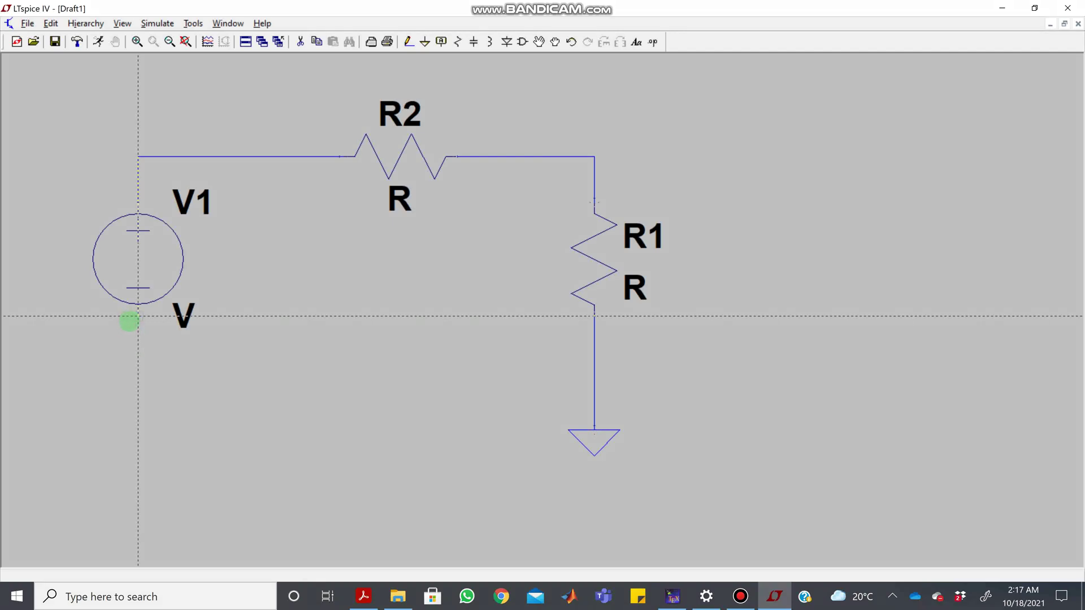
pyautogui.click(130, 342)
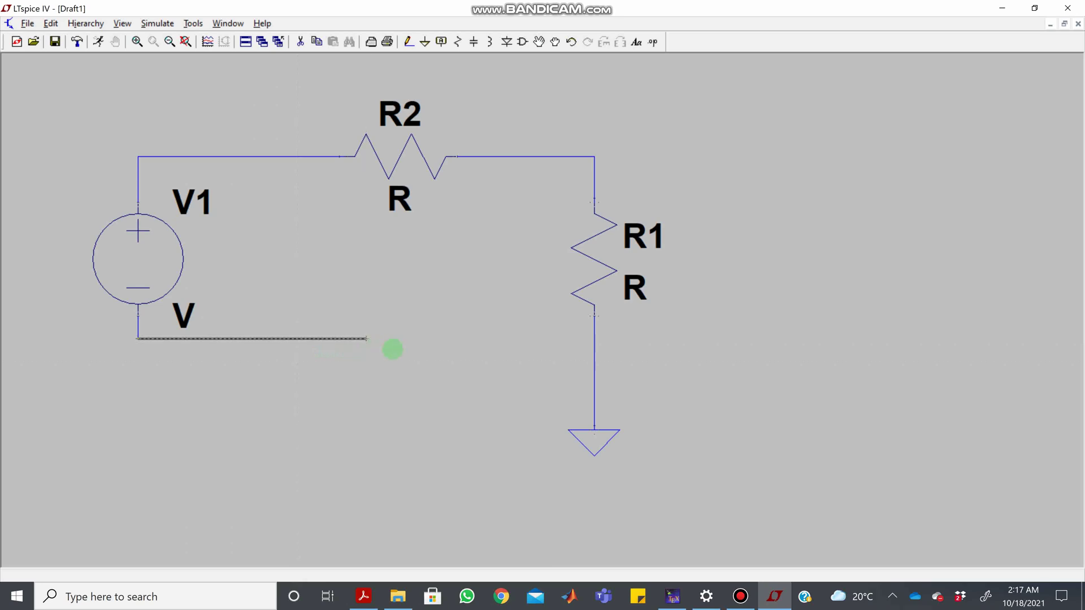
pyautogui.press('Escape')
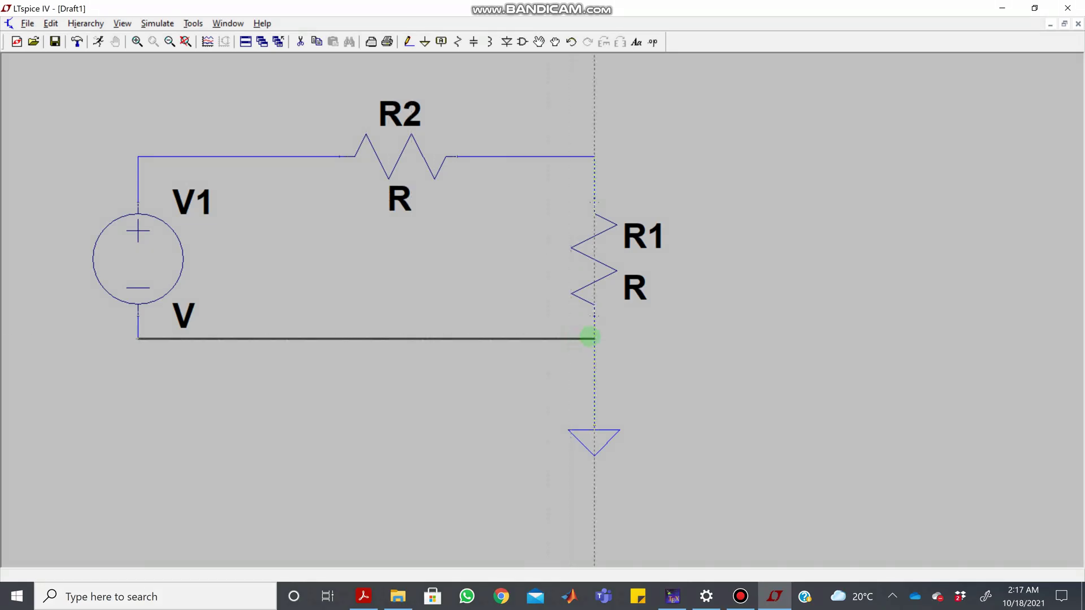
pyautogui.click(594, 339)
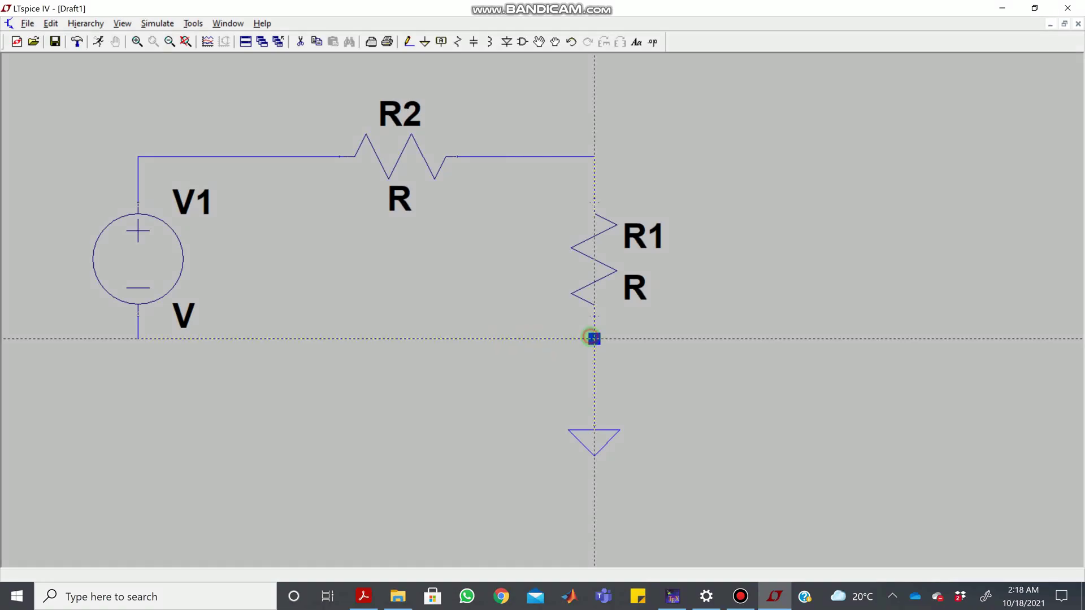
pyautogui.press('Escape')
pyautogui.press('Escape')
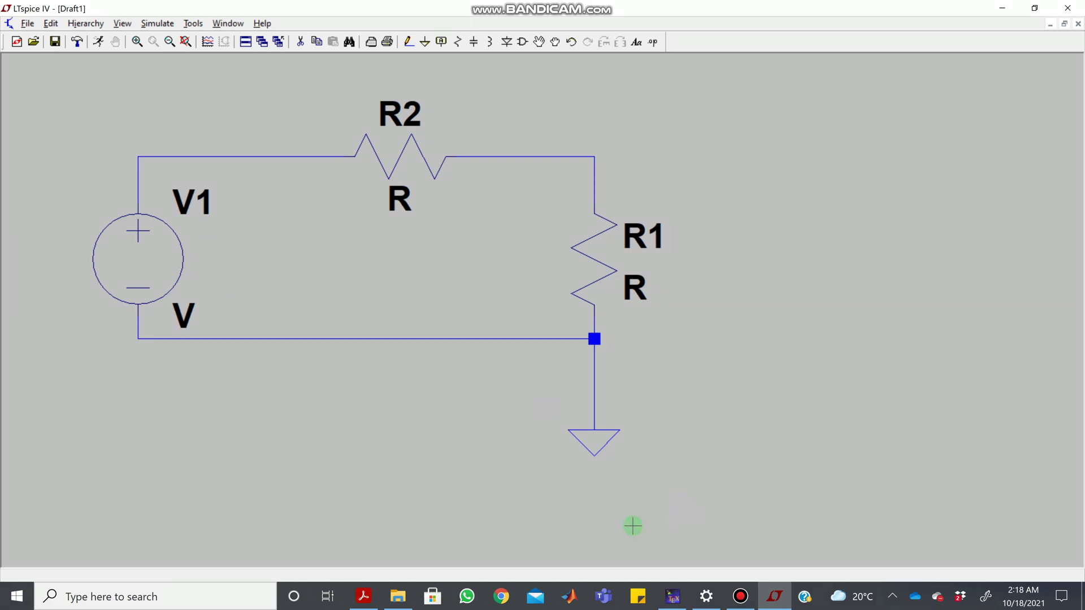
# Set the resistance of R1 to 1k and the resistance of R2 to 500.
pyautogui.rightClick(605, 259)
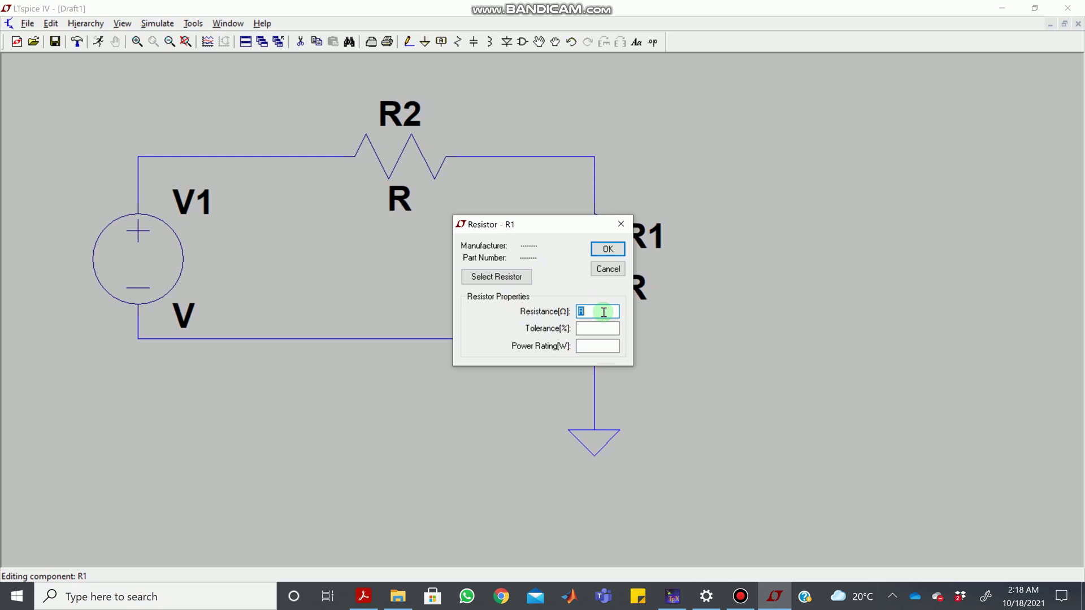
pyautogui.write('1k')
pyautogui.click(608, 249)
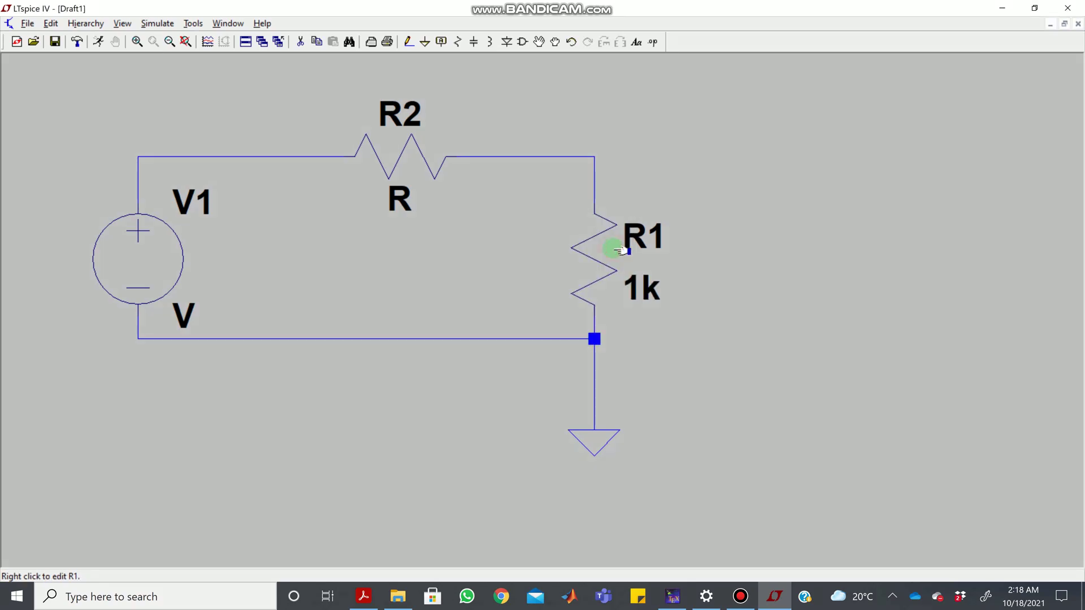
pyautogui.rightClick(405, 147)
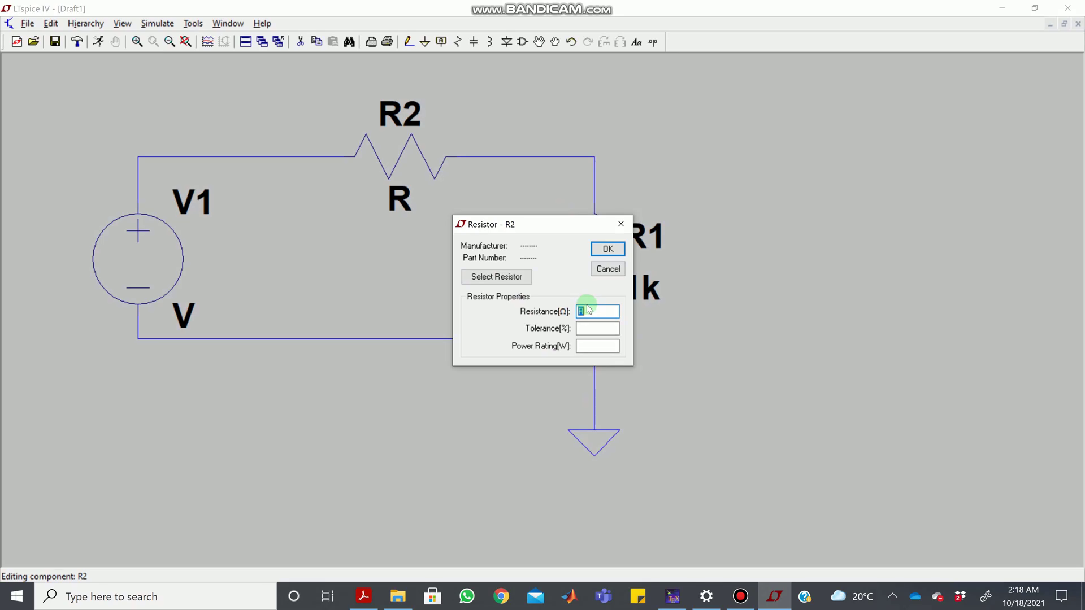
pyautogui.write('500')
pyautogui.click(606, 248)
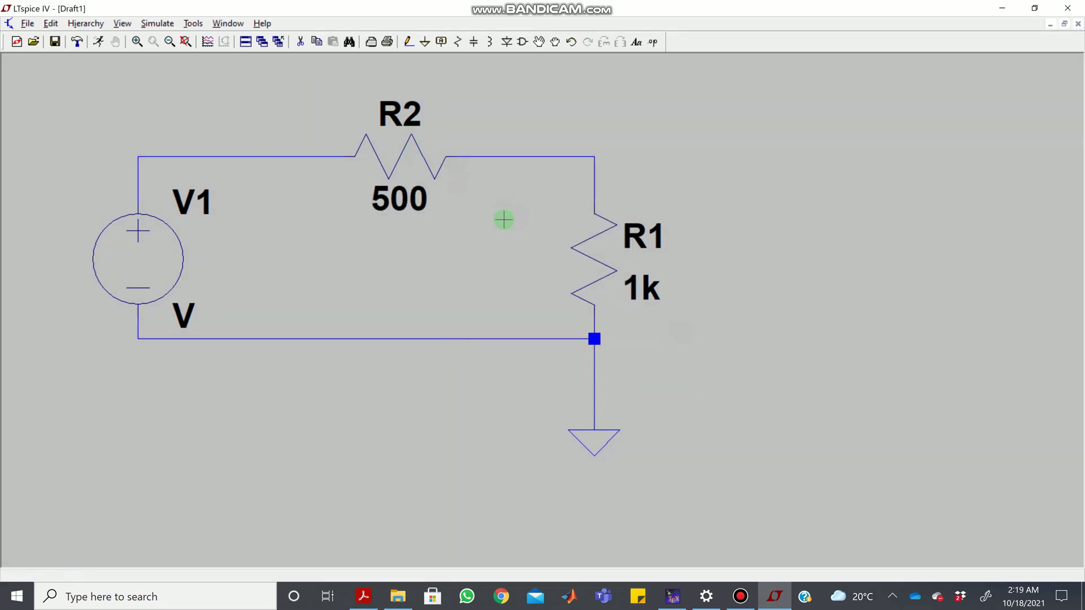
# Set the DC value of voltage source V1 to 10 V, leaving its advanced source options unchanged.
pyautogui.rightClick(164, 260)
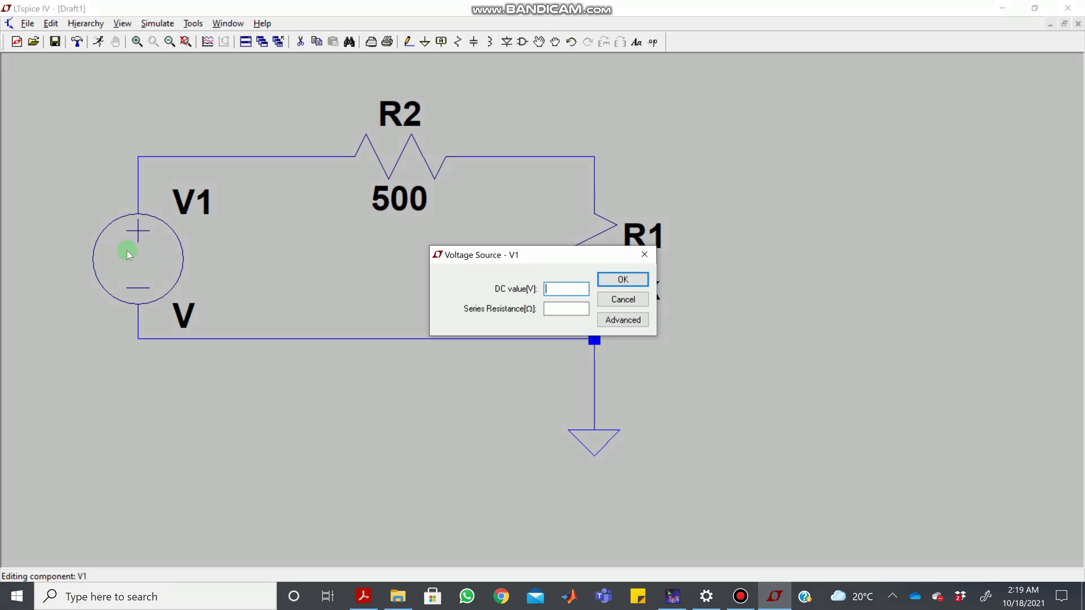
pyautogui.write('10')
pyautogui.click(612, 326)
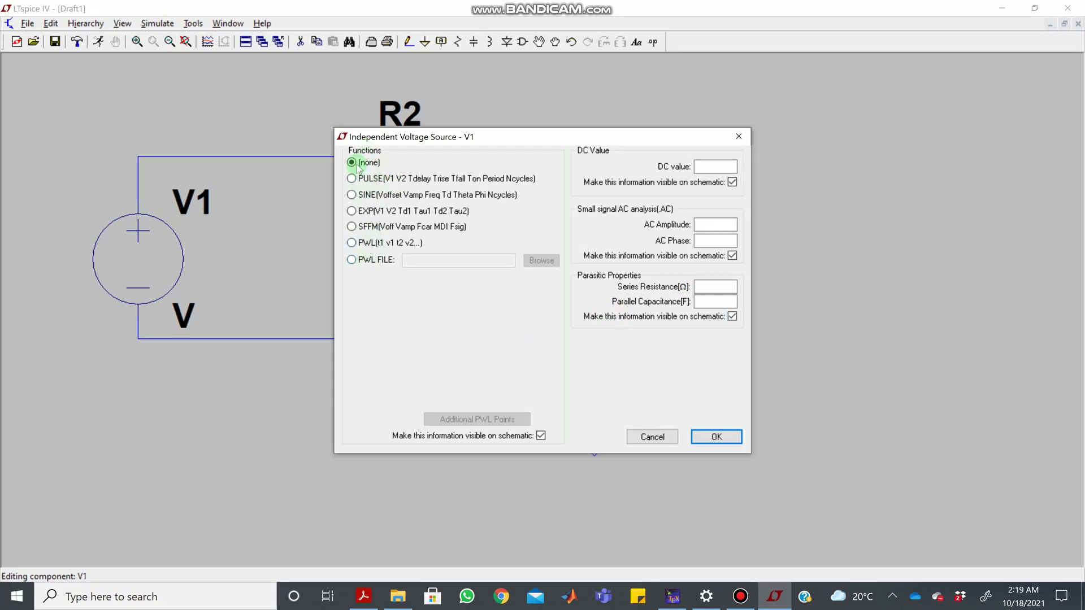
pyautogui.click(655, 438)
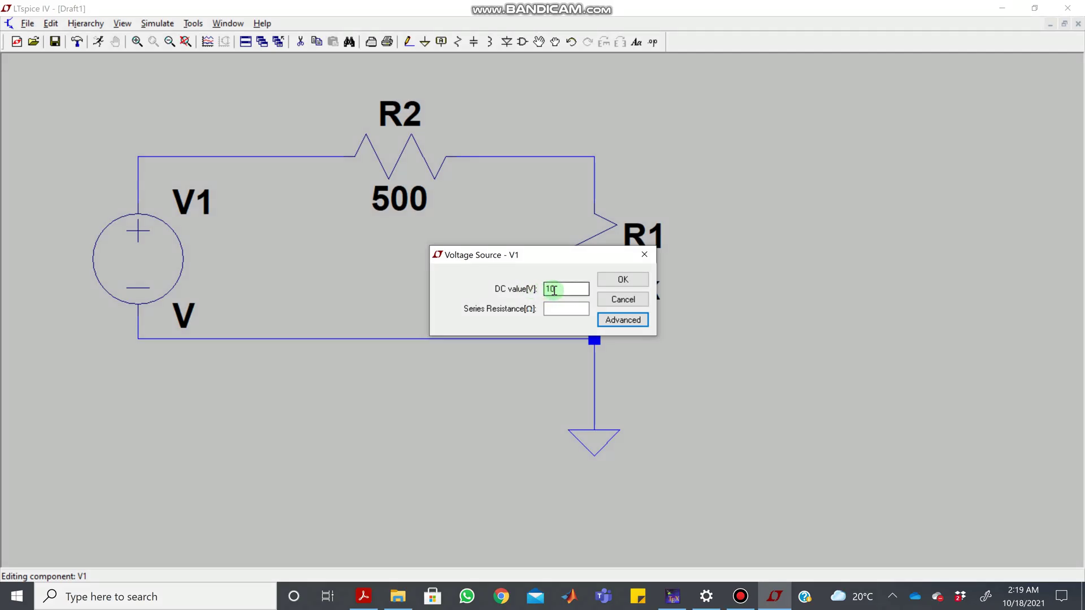
pyautogui.click(633, 284)
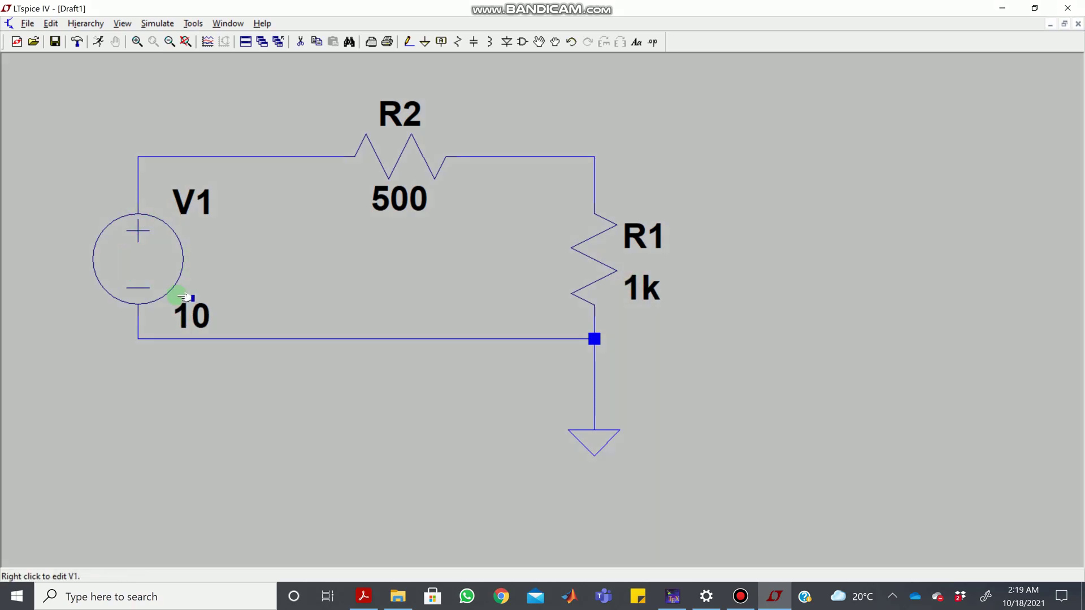
# Run the simulation as a DC operating point analysis using the .op command.
pyautogui.click(157, 23)
pyautogui.click(97, 113)
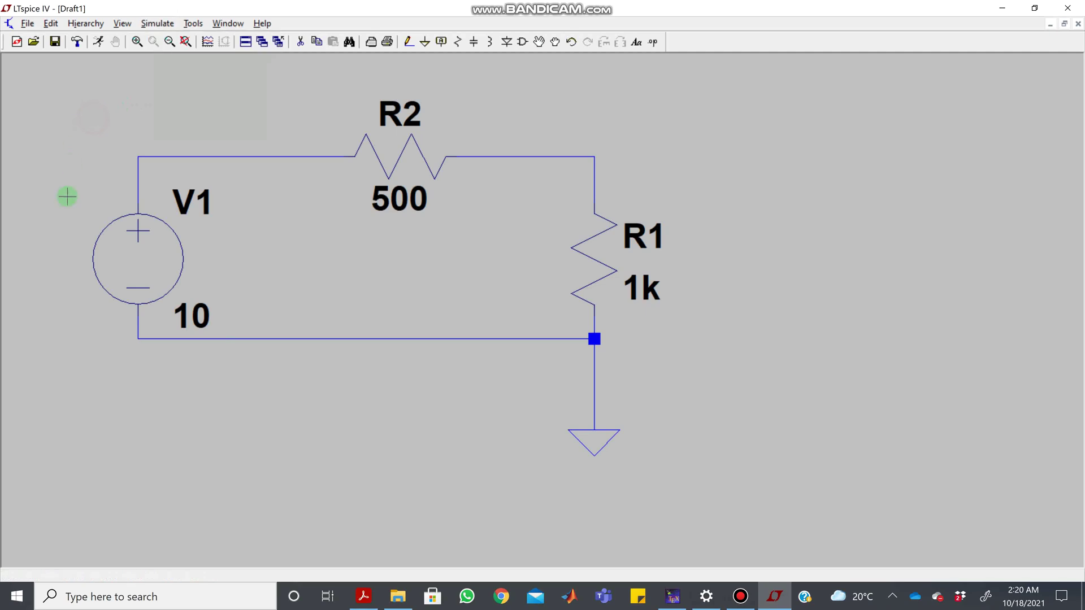
pyautogui.click(164, 23)
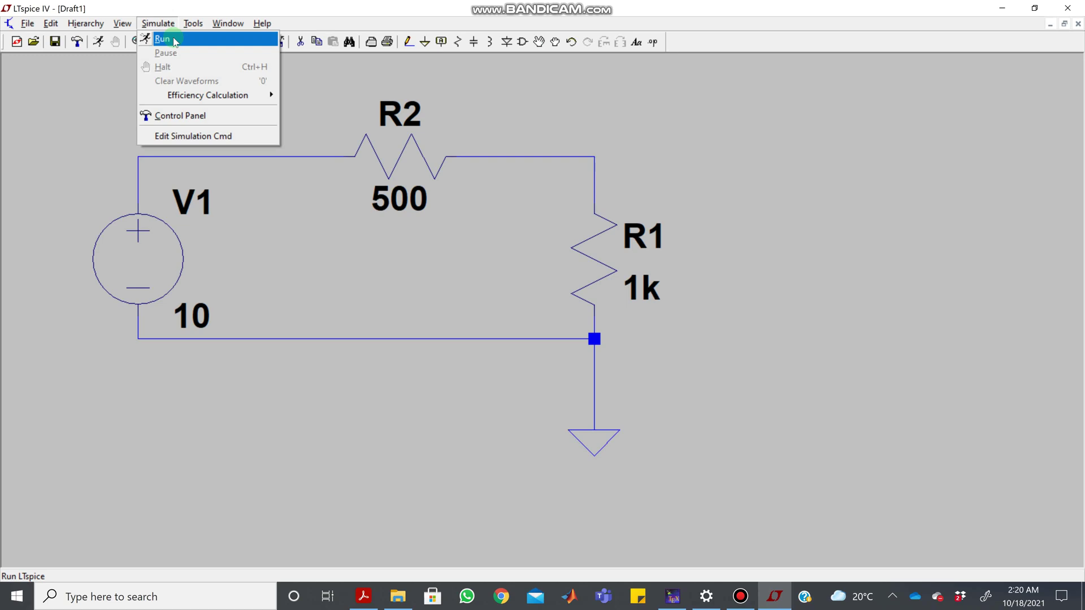
pyautogui.click(162, 38)
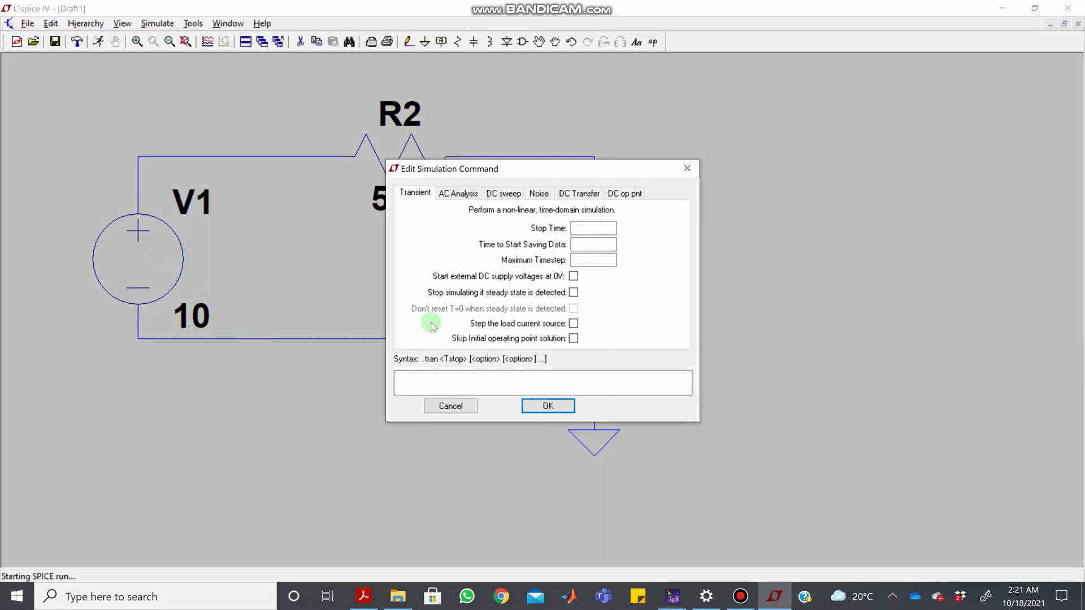
pyautogui.click(625, 195)
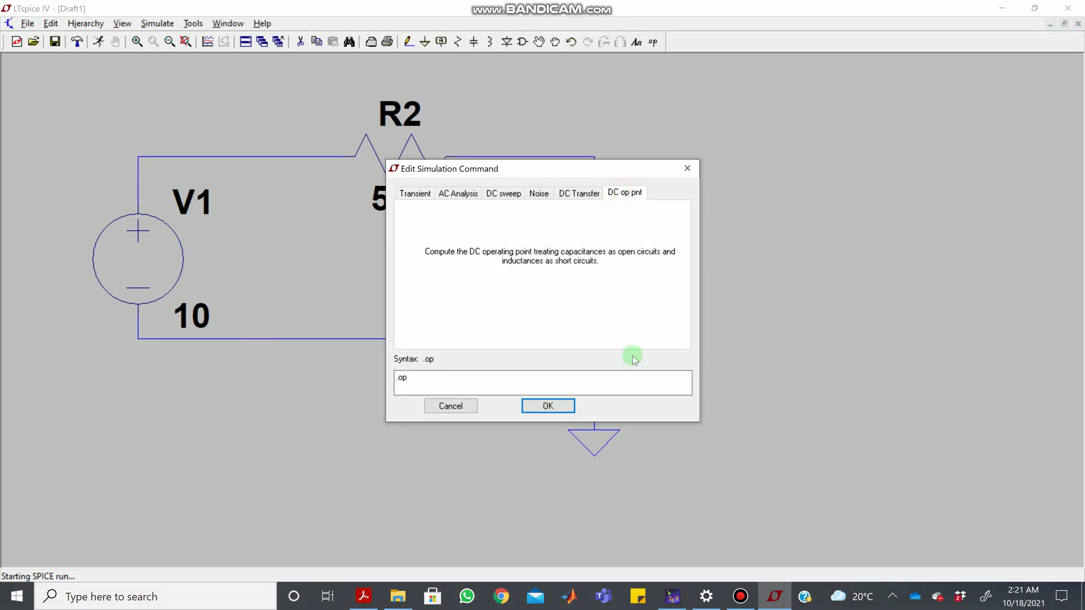
pyautogui.click(547, 406)
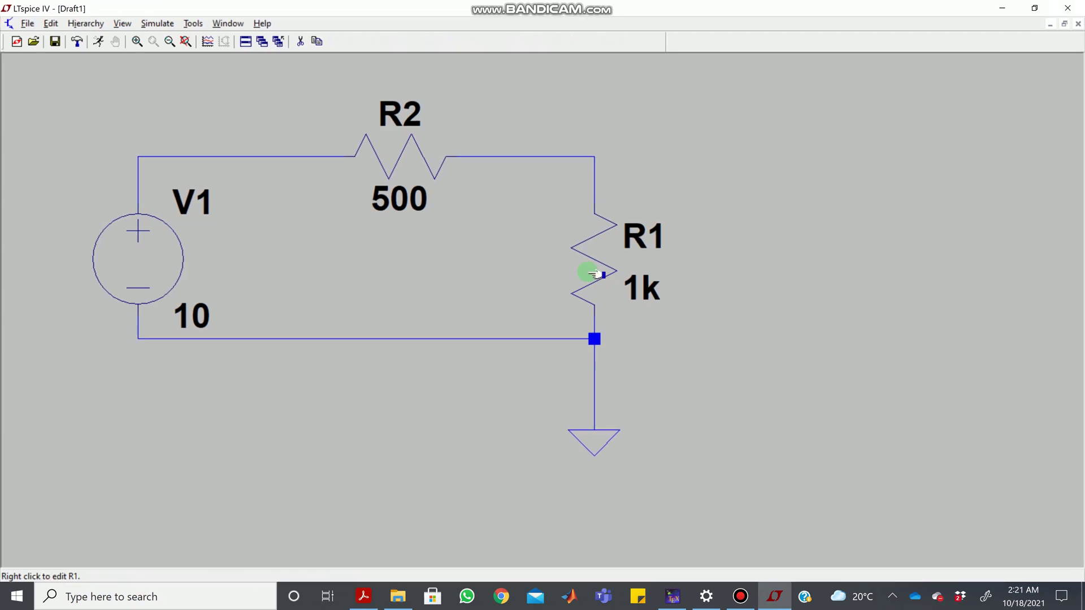
# Examine the operating point results, matching nodes n001 and n002 to the schematic, and close the results window.
pyautogui.moveTo(694, 95); pyautogui.dragTo(881, 137)
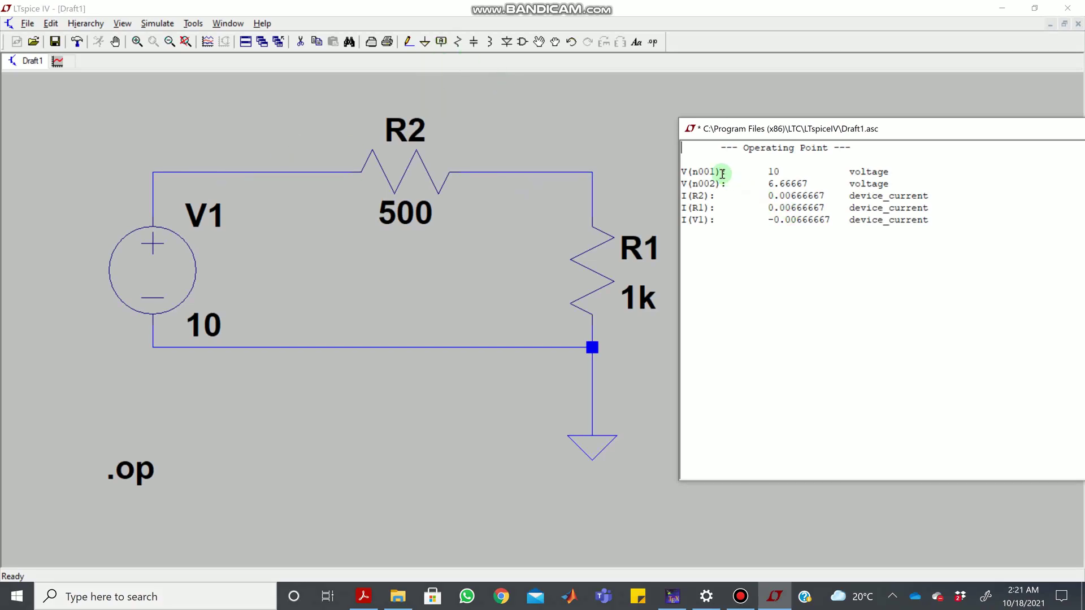
pyautogui.moveTo(717, 174); pyautogui.dragTo(695, 172)
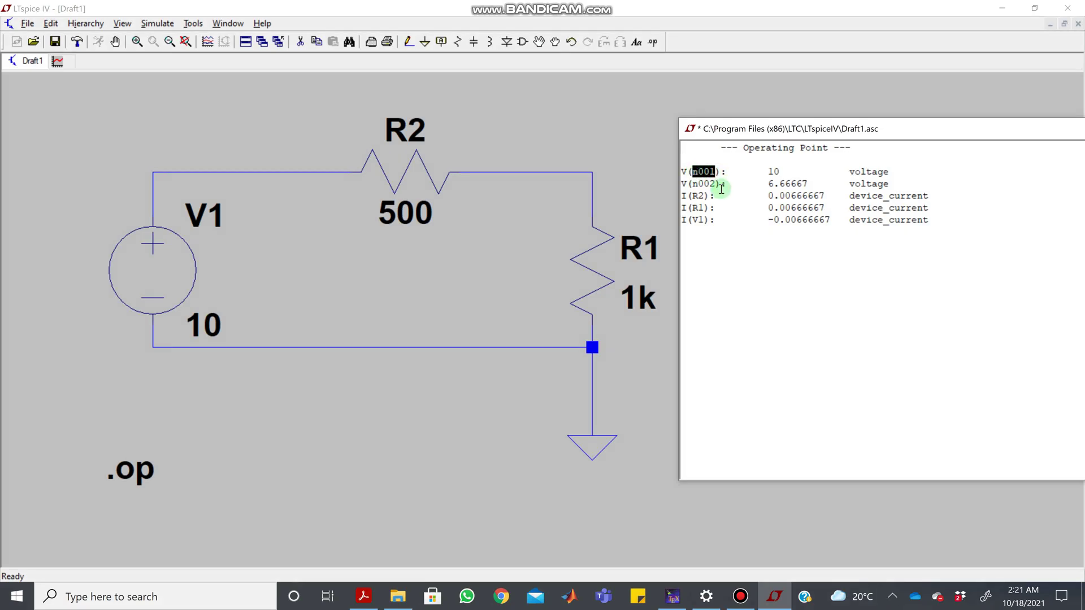
pyautogui.click(300, 202)
pyautogui.moveTo(714, 196); pyautogui.dragTo(695, 185)
pyautogui.doubleClick(696, 183)
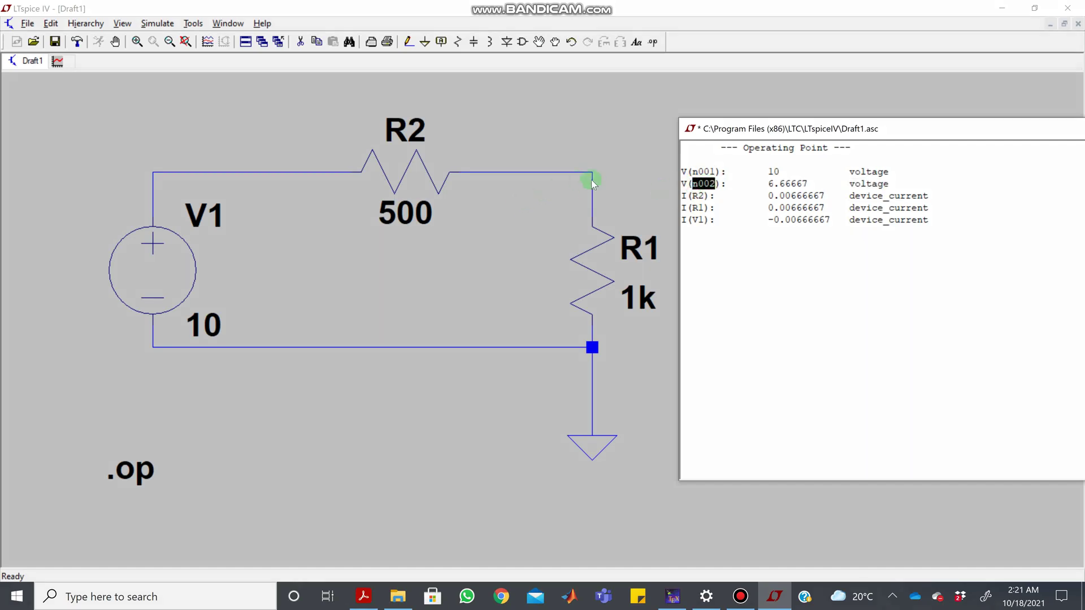
pyautogui.click(747, 285)
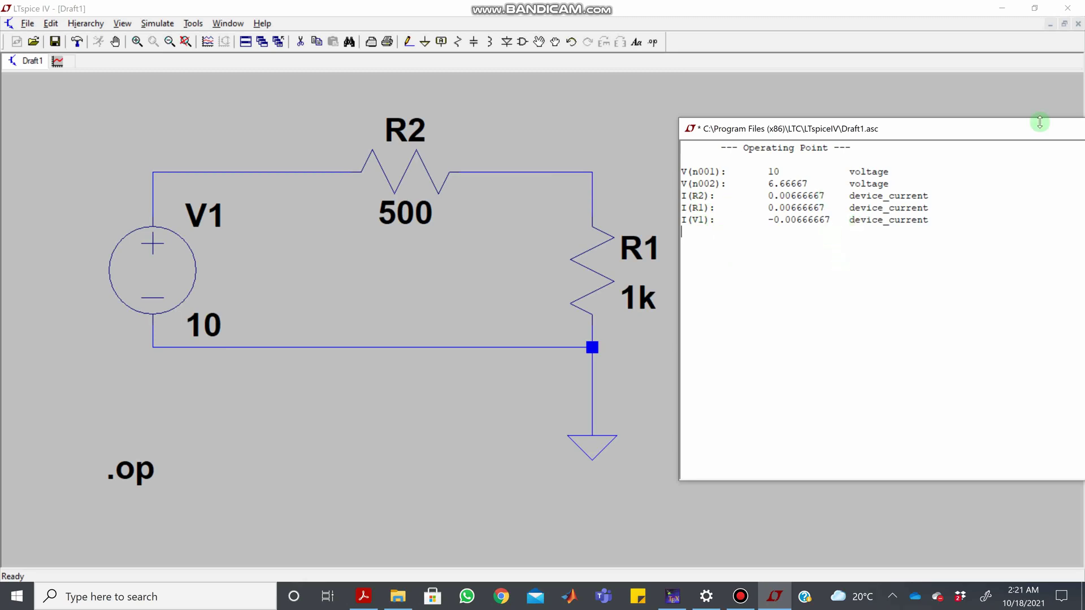
pyautogui.moveTo(1027, 133); pyautogui.dragTo(774, 138)
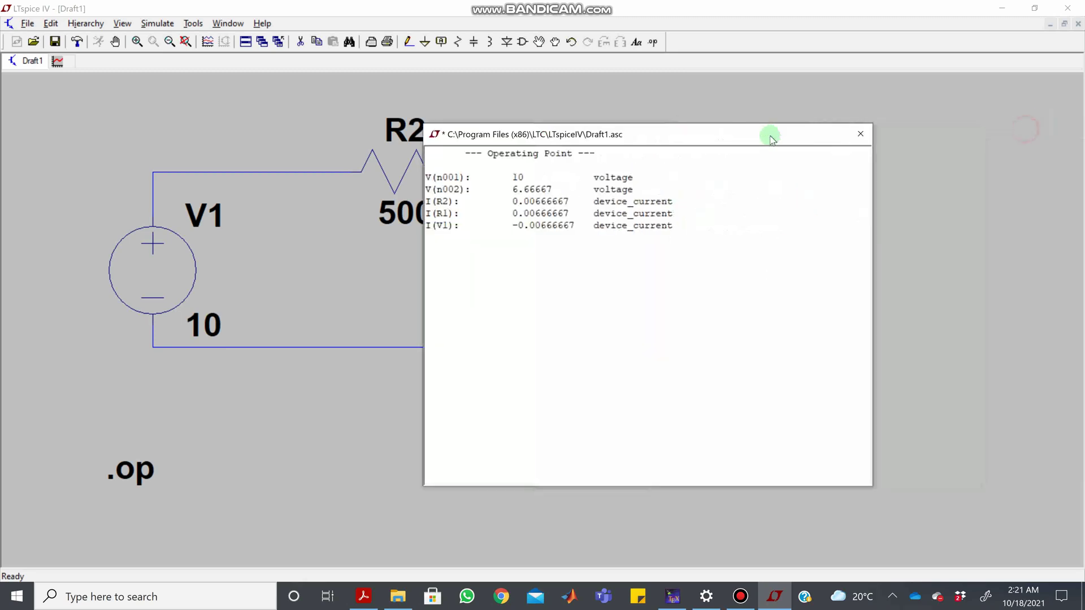
pyautogui.click(859, 134)
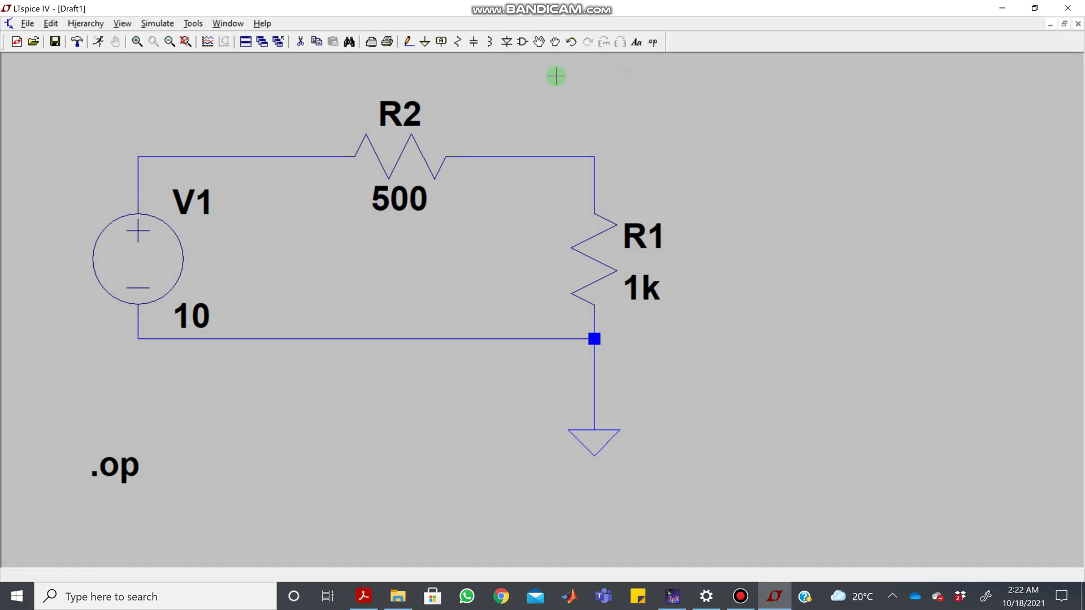
# Drag resistor R2, mirror it end for end, and set it down in line between its two wires.
pyautogui.click(555, 42)
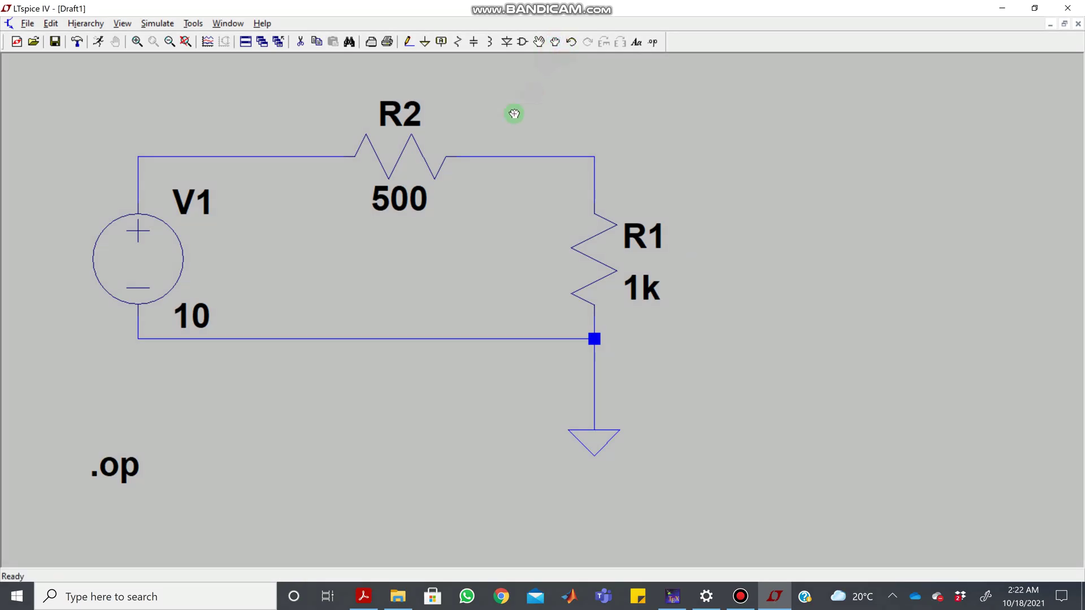
pyautogui.click(403, 148)
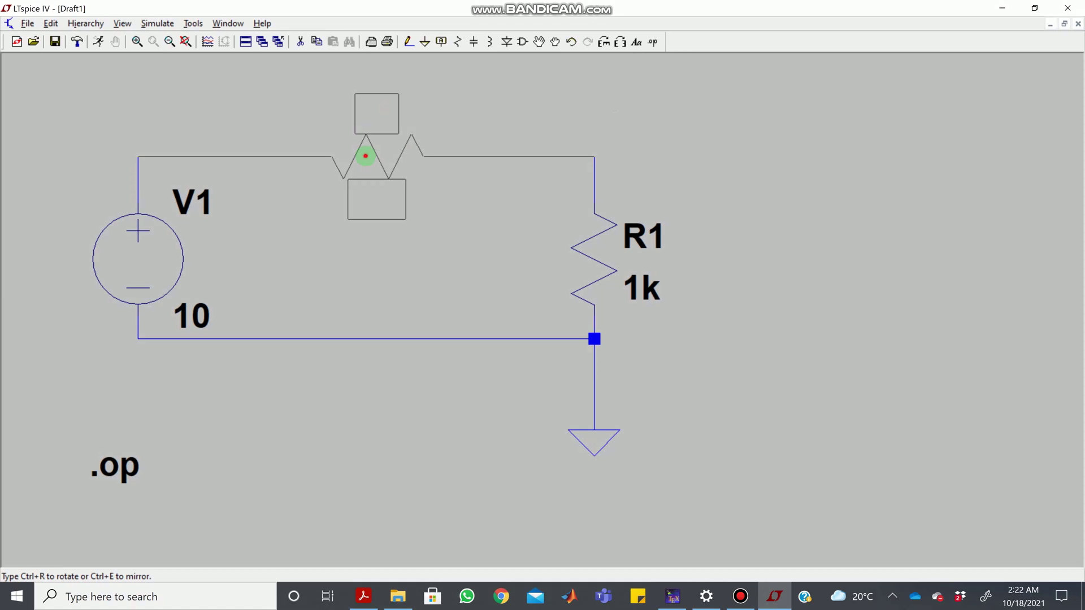
pyautogui.click(366, 156)
pyautogui.press('Escape')
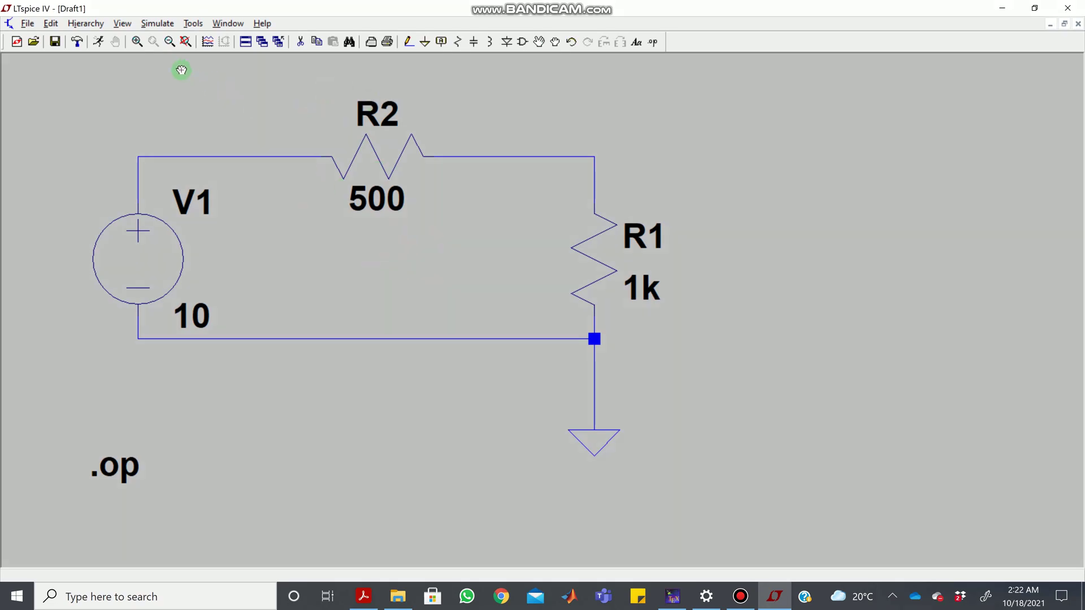
# Rerun the DC operating point simulation and examine the sign of R2's current against the schematic.
pyautogui.click(99, 43)
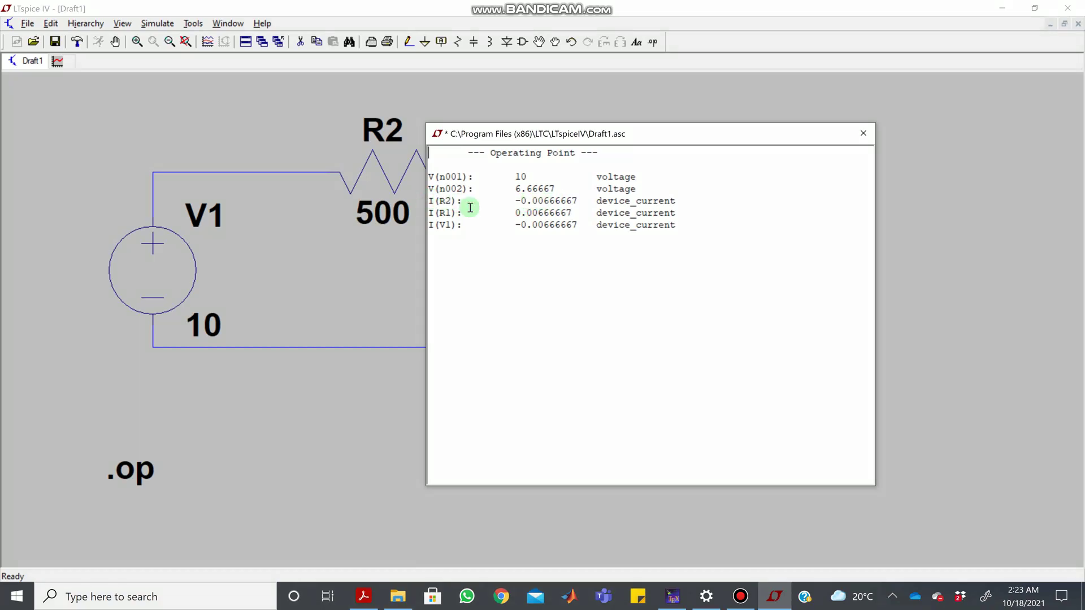
pyautogui.moveTo(509, 203); pyautogui.dragTo(579, 202)
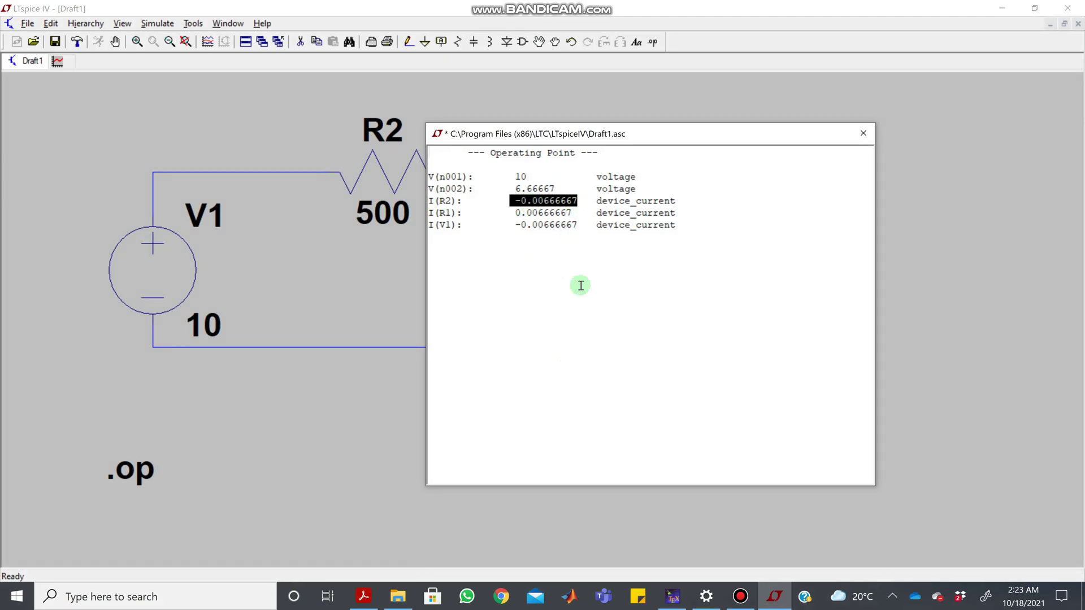
pyautogui.moveTo(604, 144); pyautogui.dragTo(854, 141)
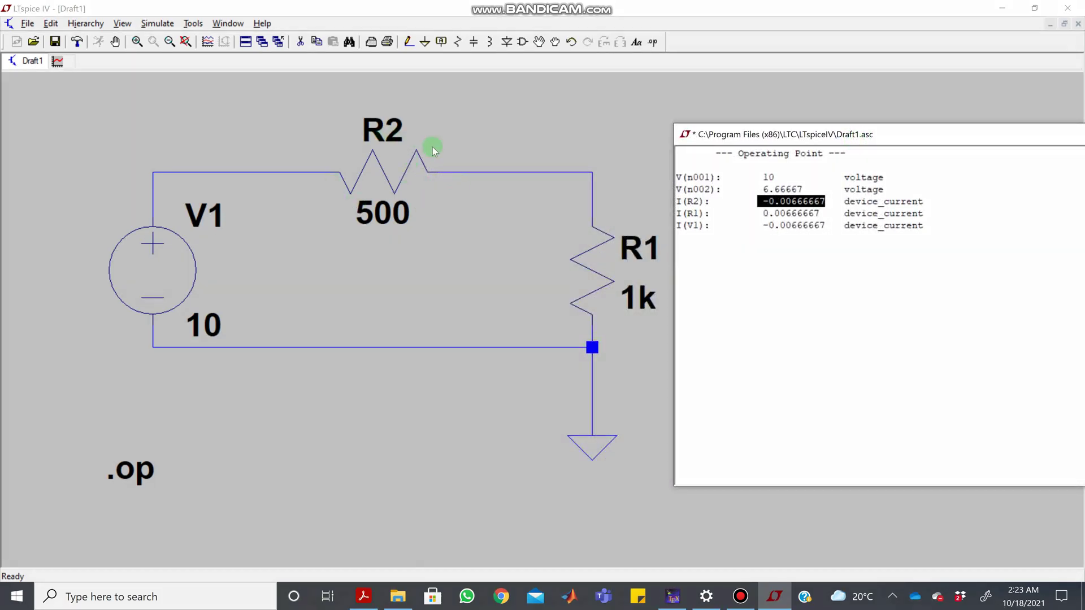
pyautogui.click(762, 202)
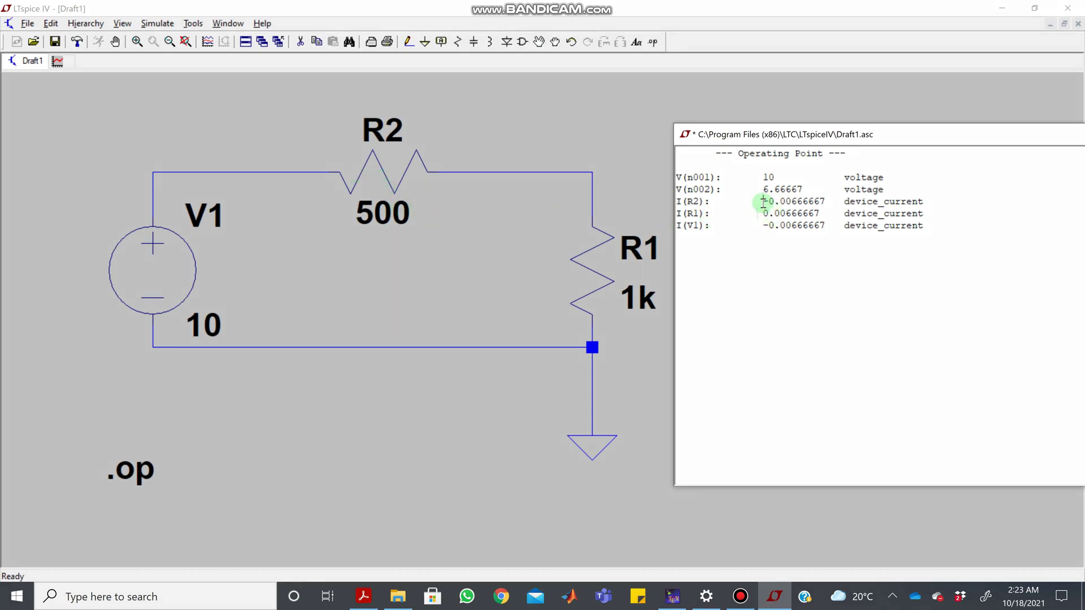
pyautogui.moveTo(763, 202); pyautogui.dragTo(767, 201)
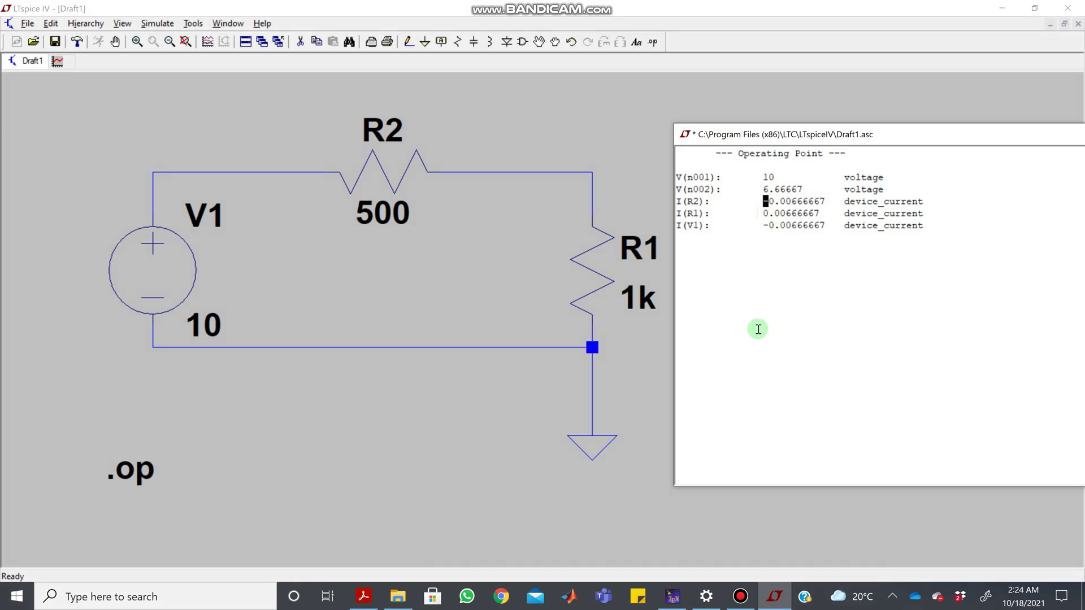
pyautogui.moveTo(787, 141); pyautogui.dragTo(549, 106)
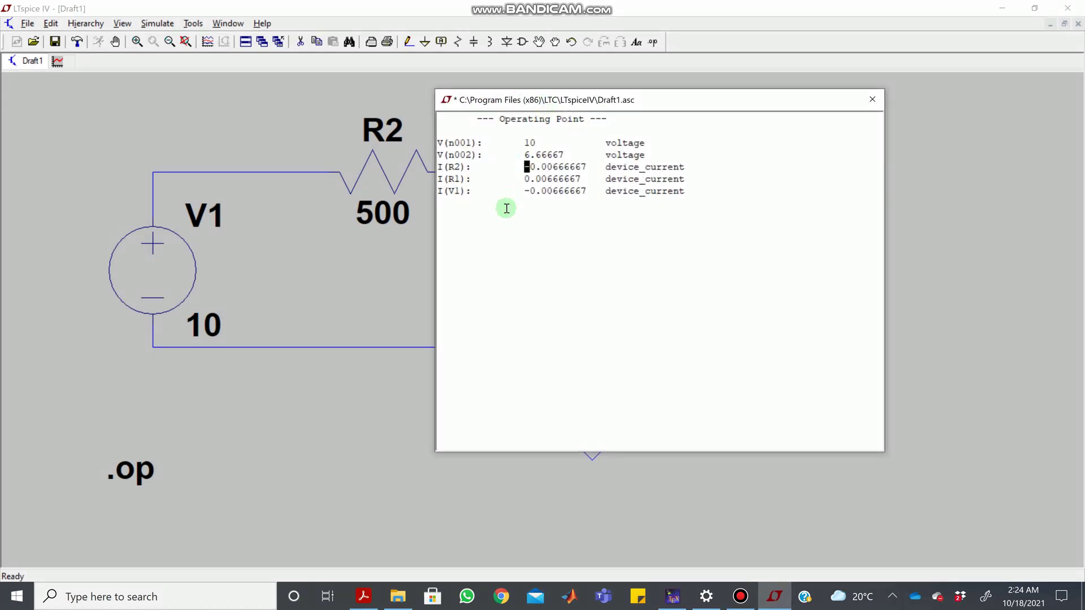